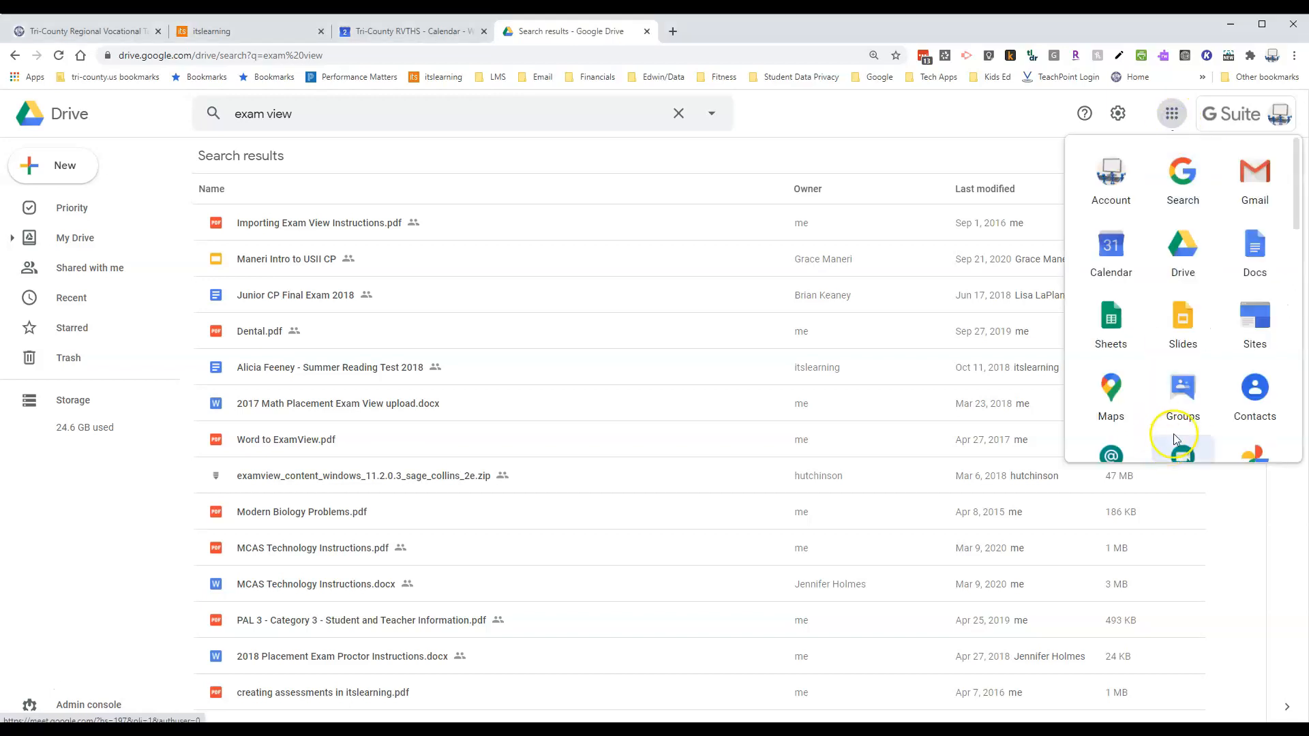
# Step: Open the My groups page at groups.google.com
pyautogui.click(1179, 407)
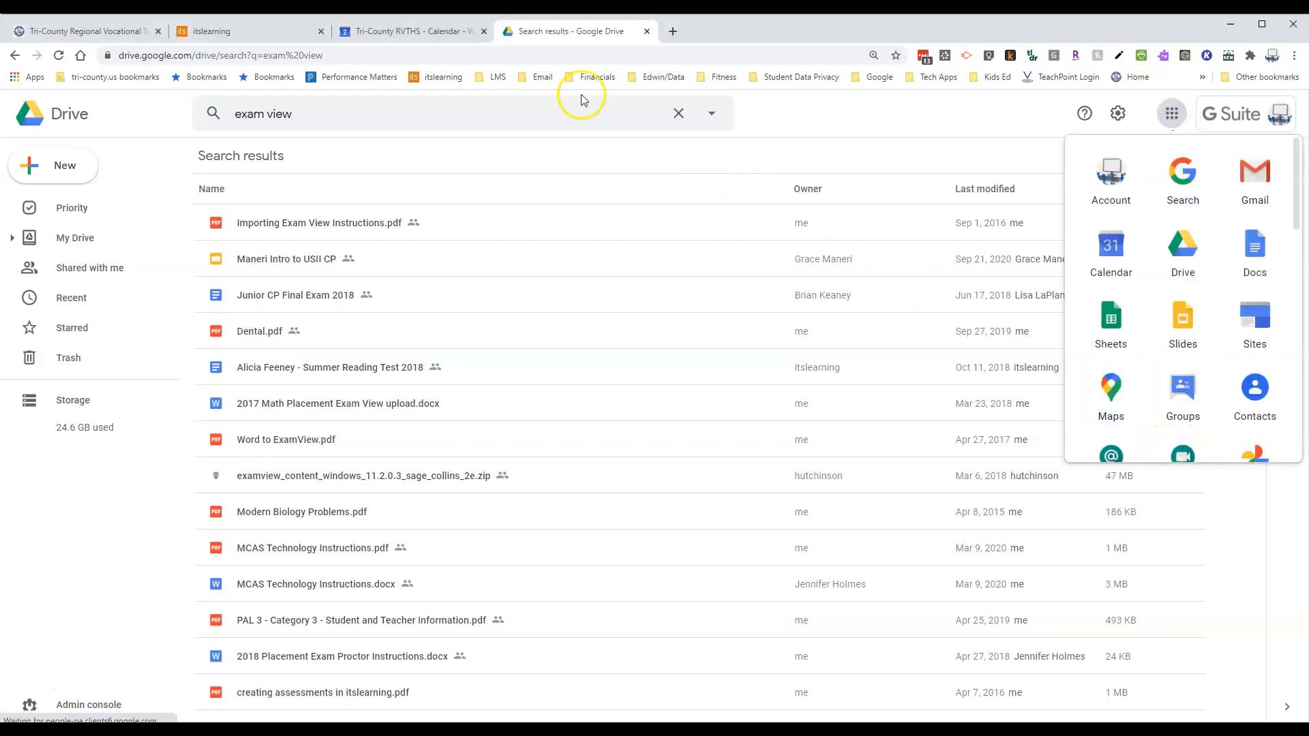
pyautogui.click(402, 54)
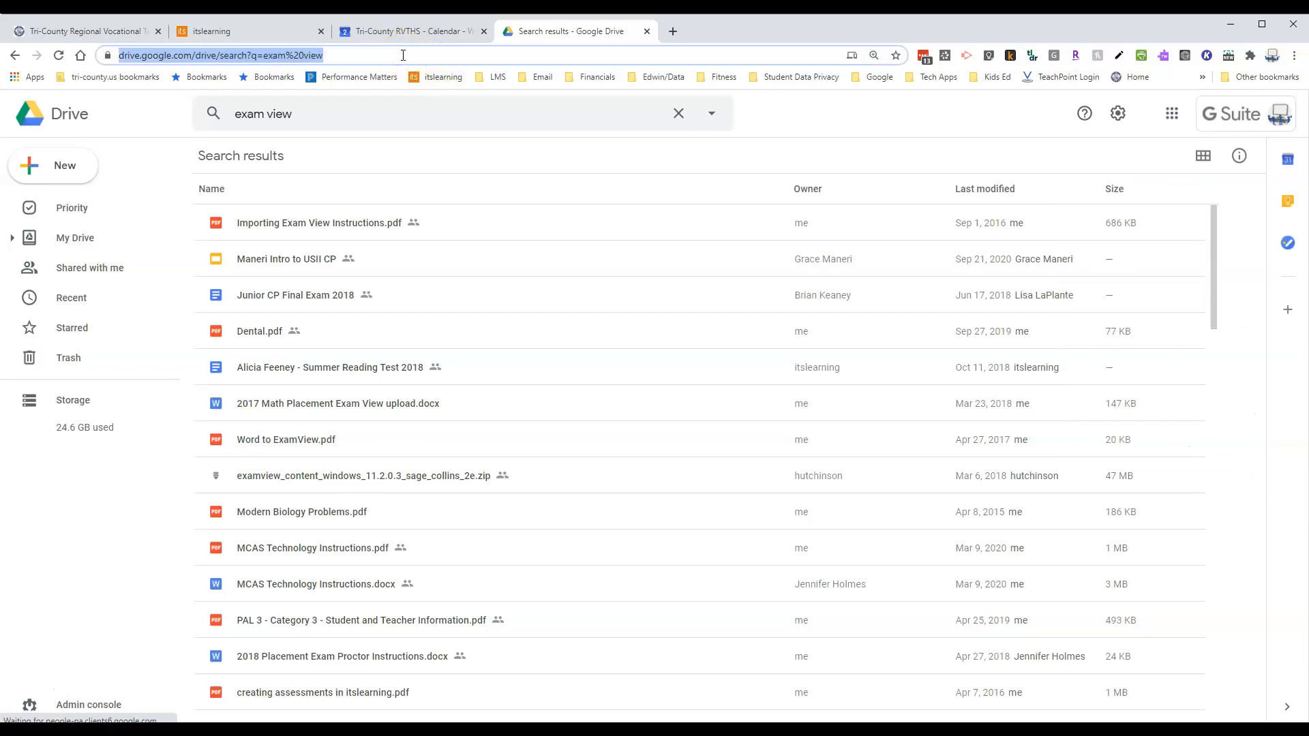
pyautogui.write('groups.google.com')
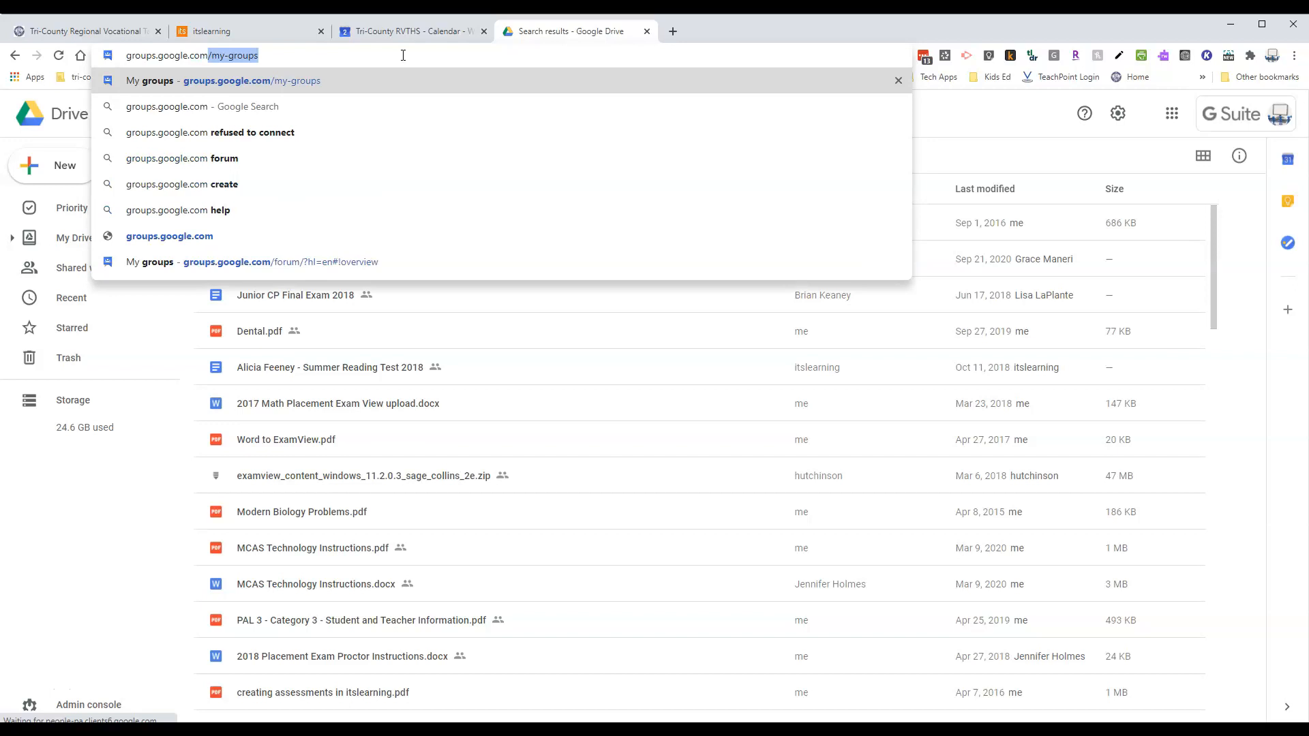
pyautogui.press('Return')
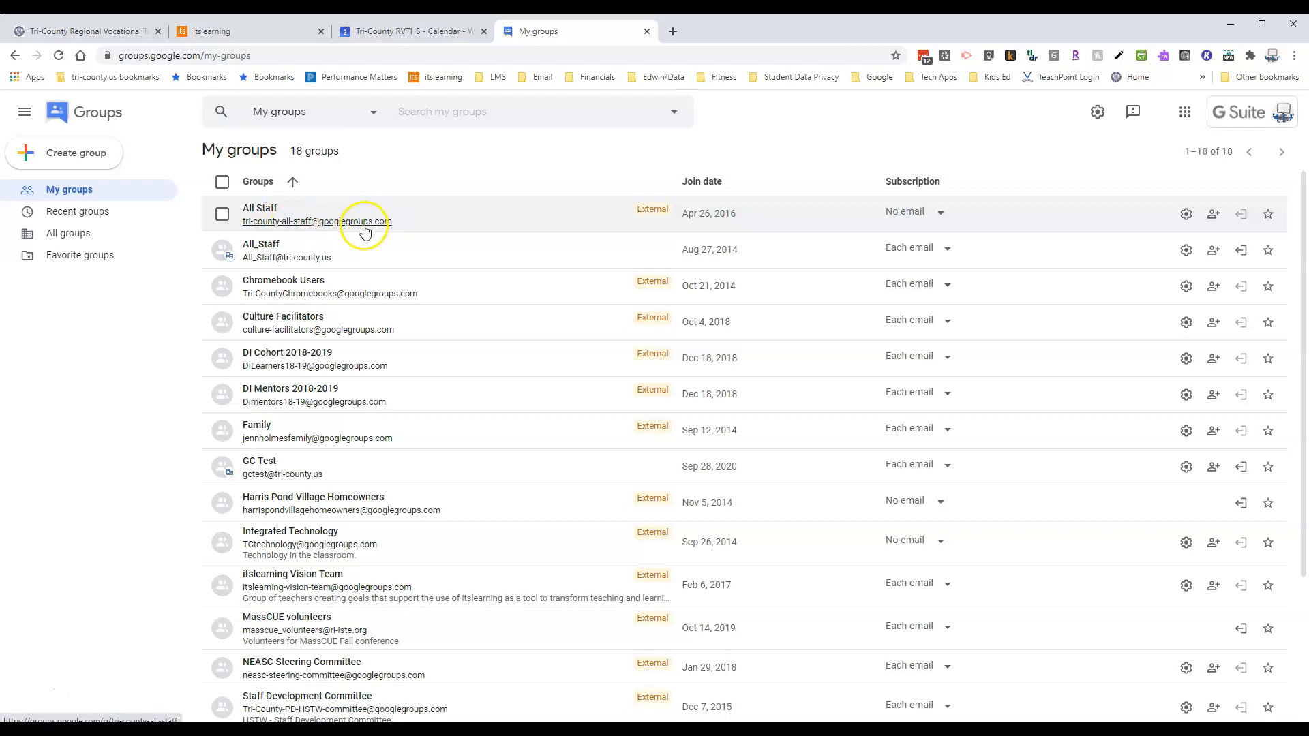
pyautogui.click(57, 159)
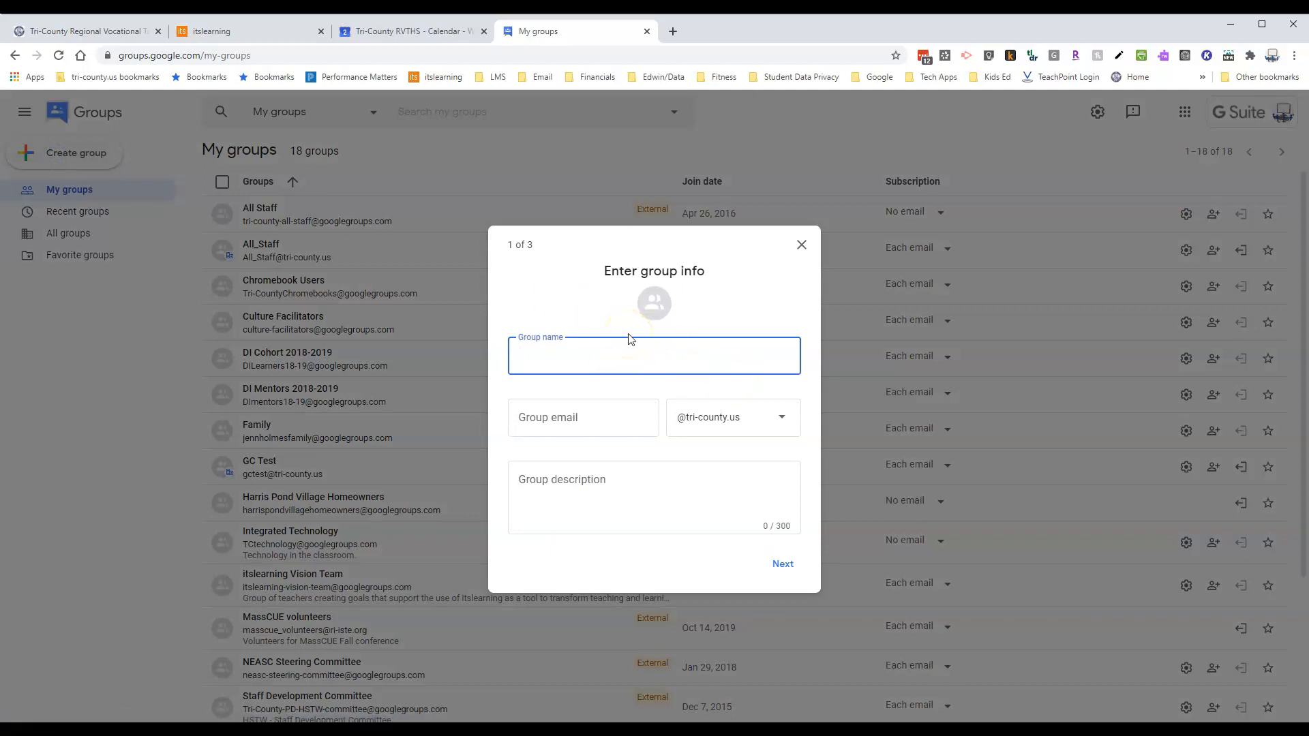
pyautogui.write('Period 1 Bio')
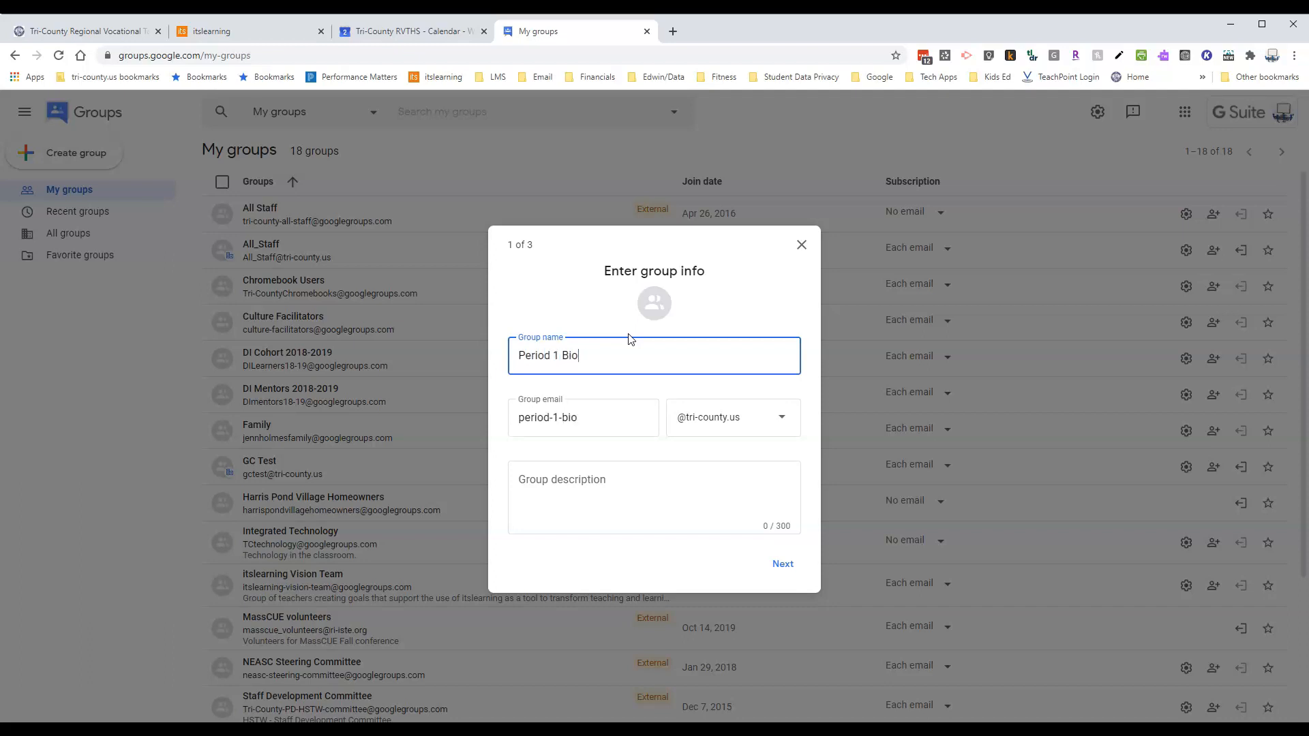
pyautogui.click(782, 417)
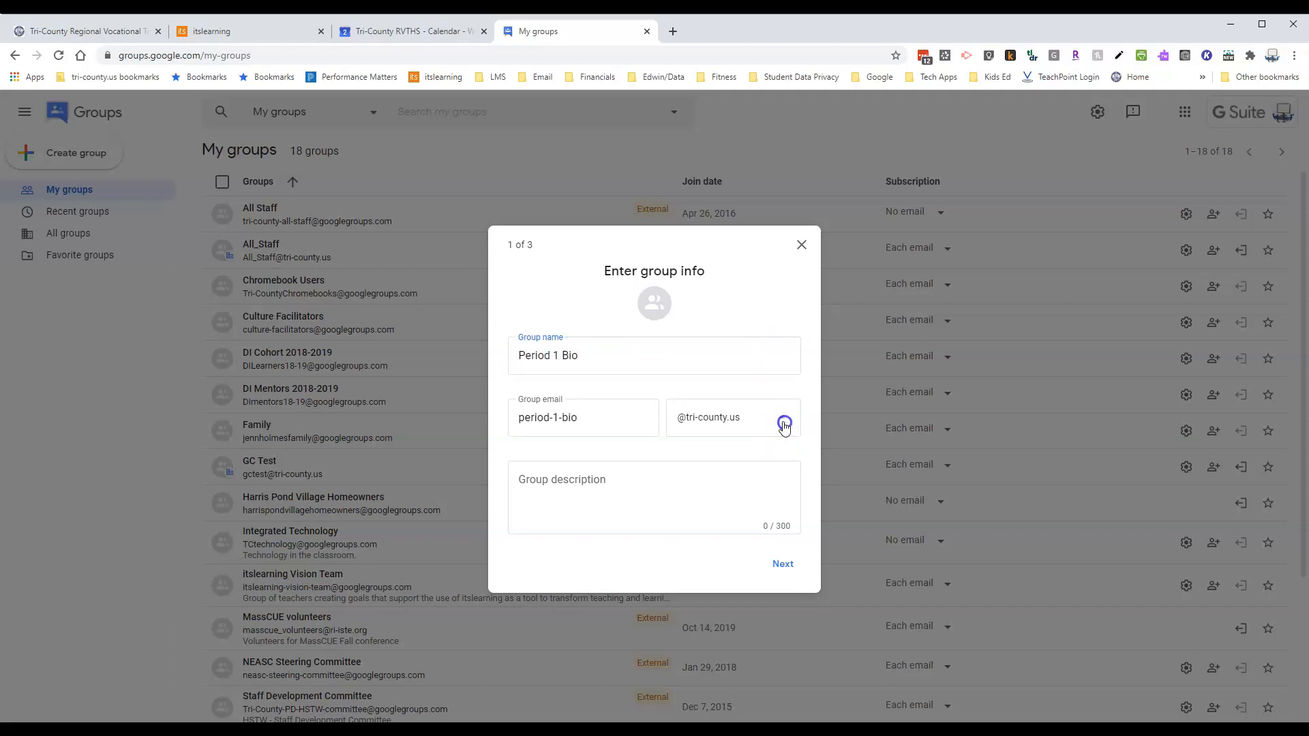
pyautogui.click(723, 449)
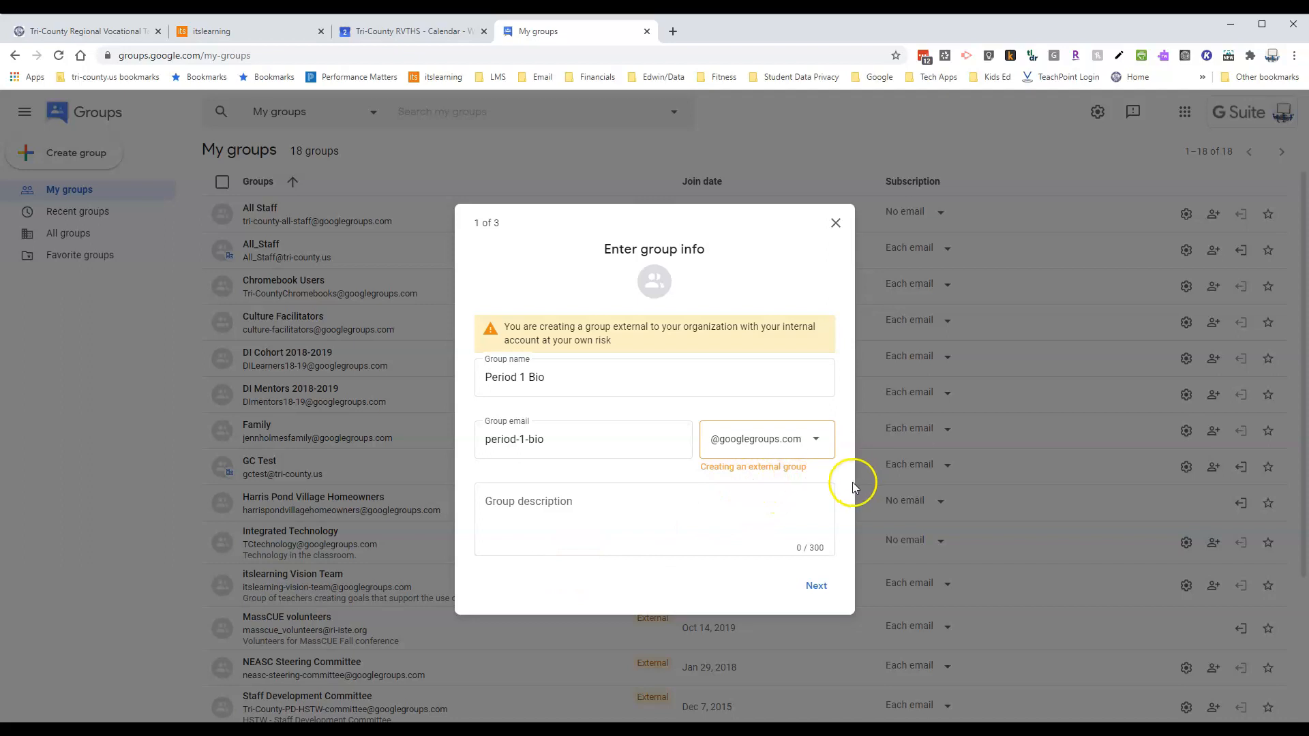
pyautogui.click(815, 440)
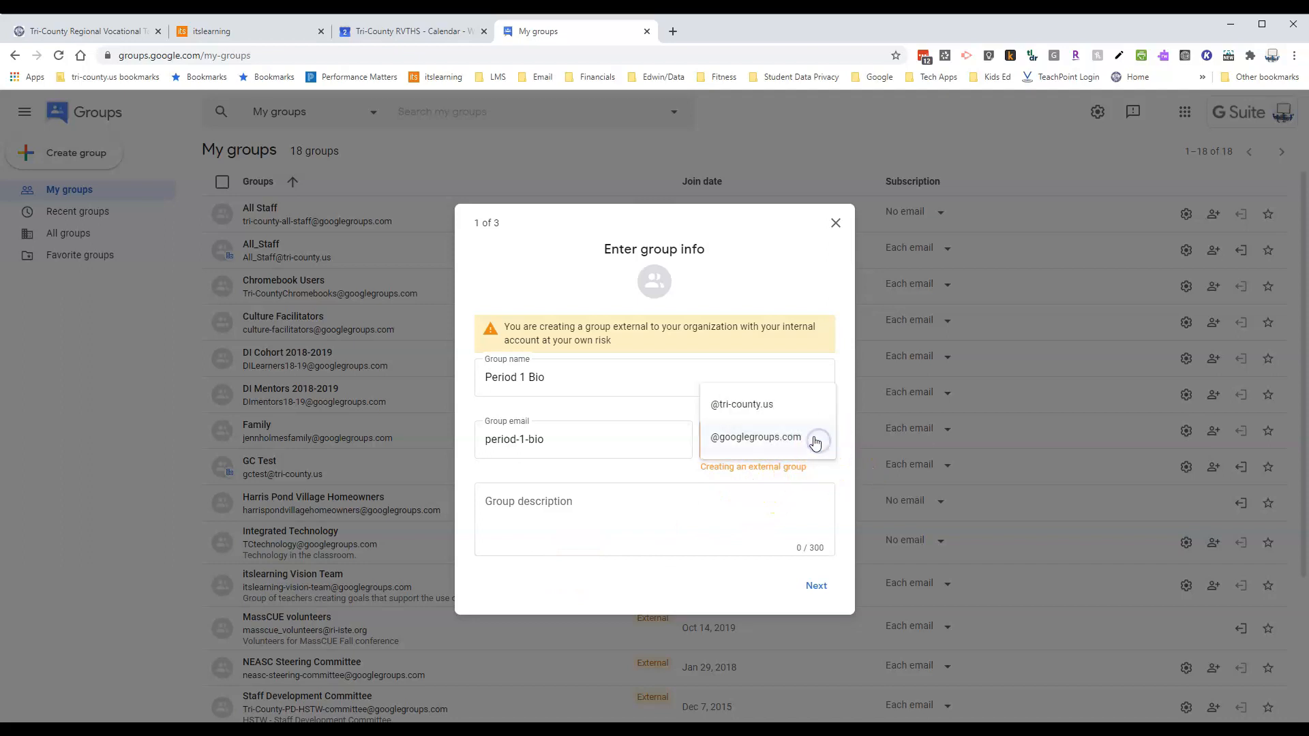
pyautogui.click(759, 412)
pyautogui.click(623, 495)
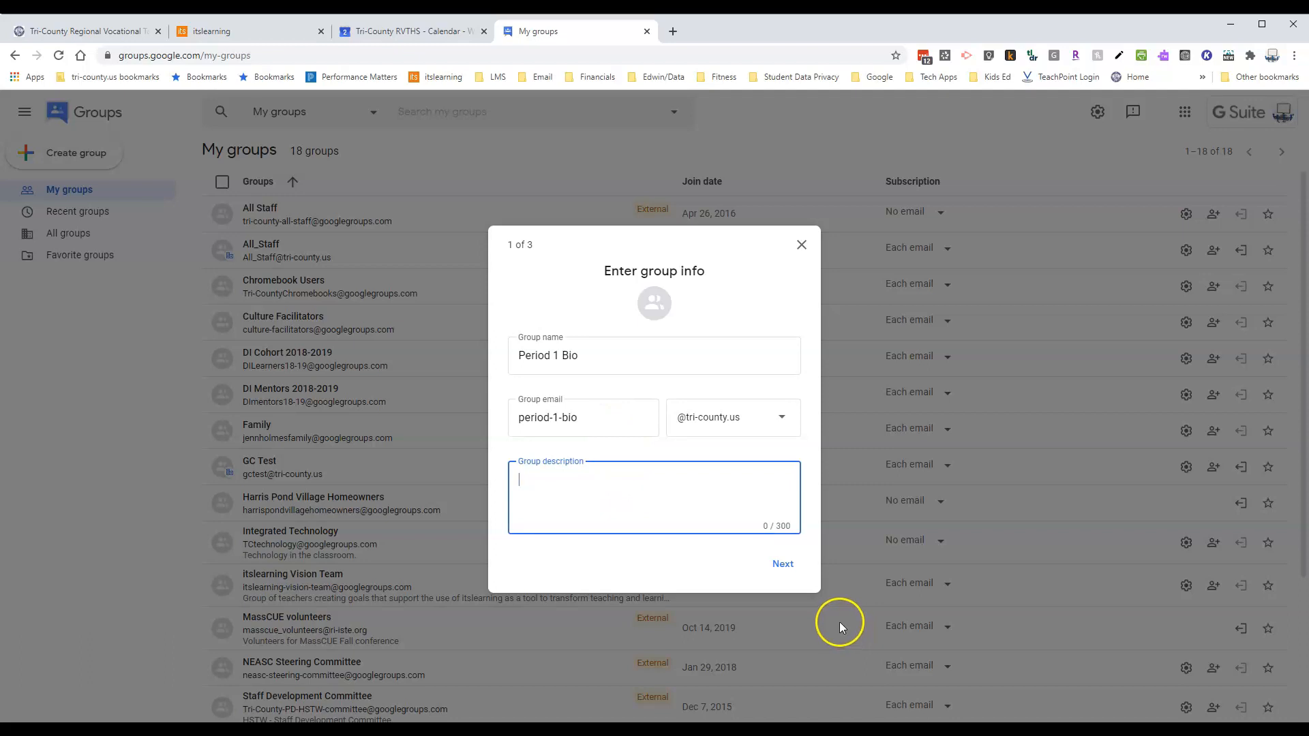
pyautogui.click(780, 418)
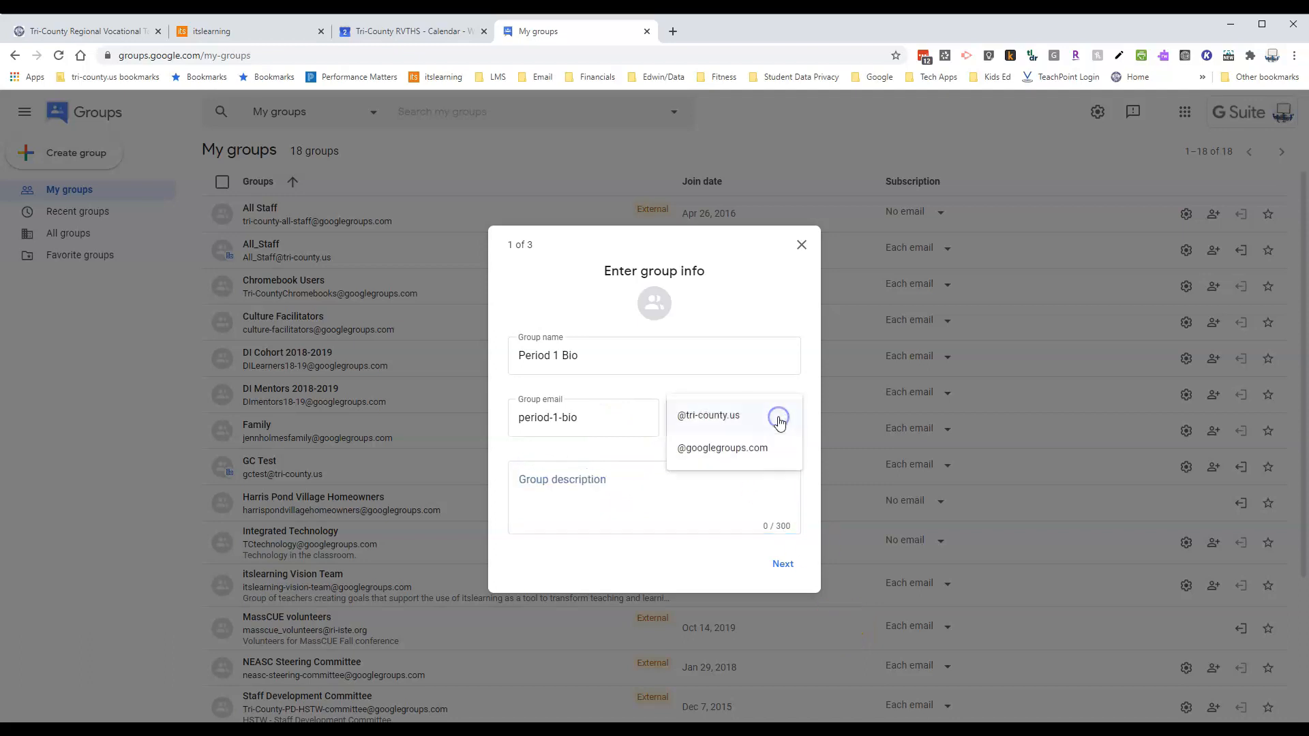
pyautogui.click(724, 454)
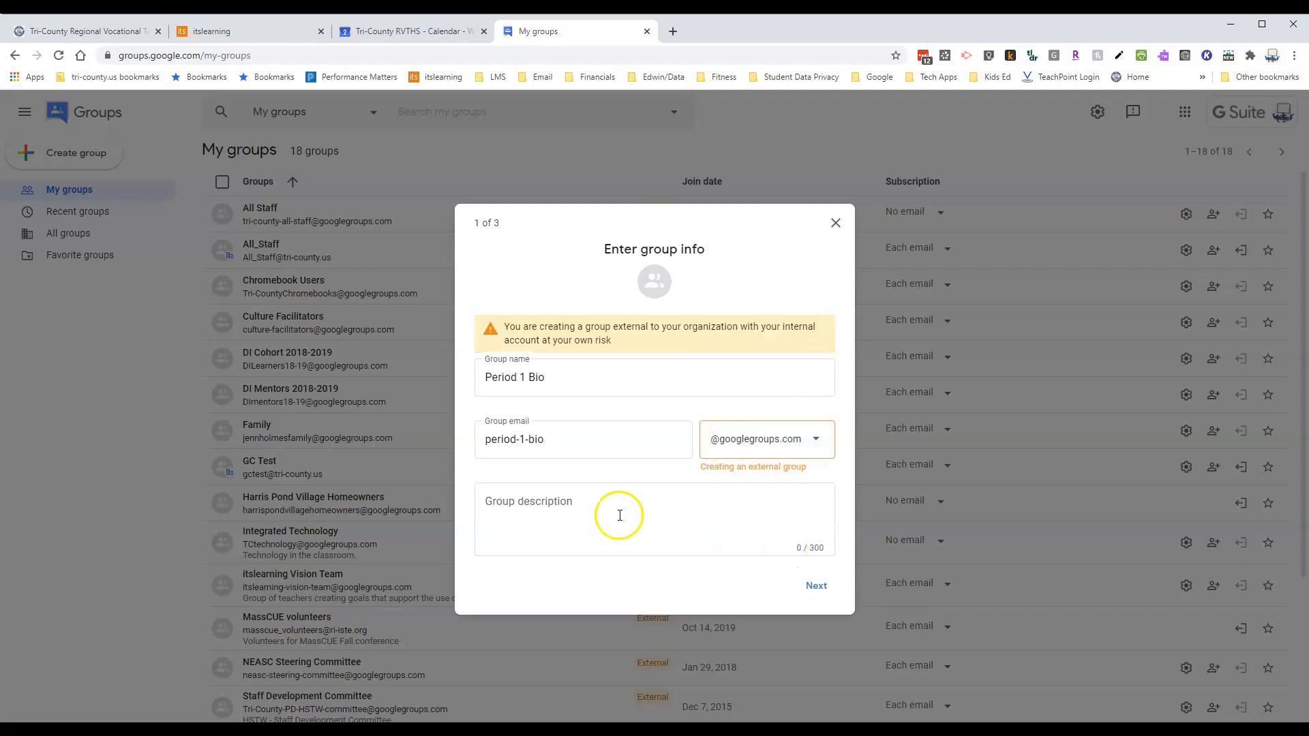
# Step: Remove the hyphens so the group email reads period1bio, leave the description blank, and continue to the privacy settings
pyautogui.click(566, 512)
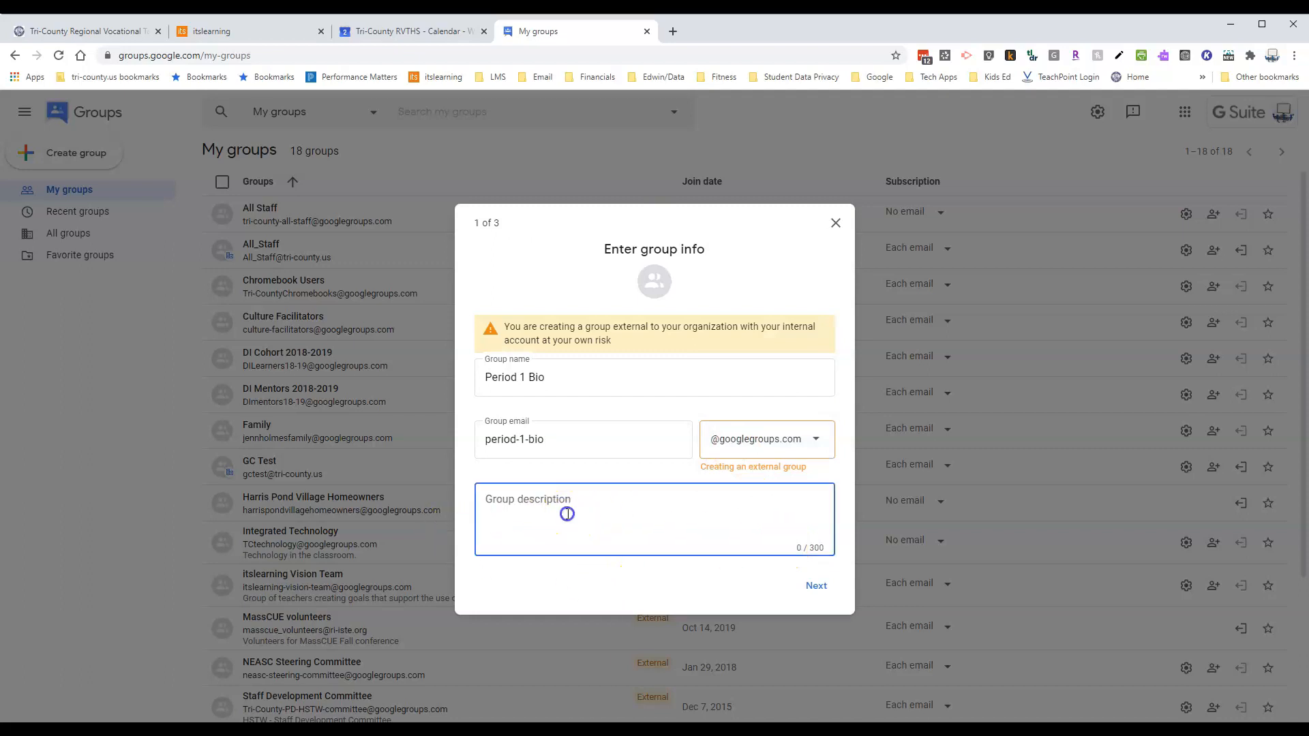
pyautogui.click(522, 441)
pyautogui.press('BackSpace')
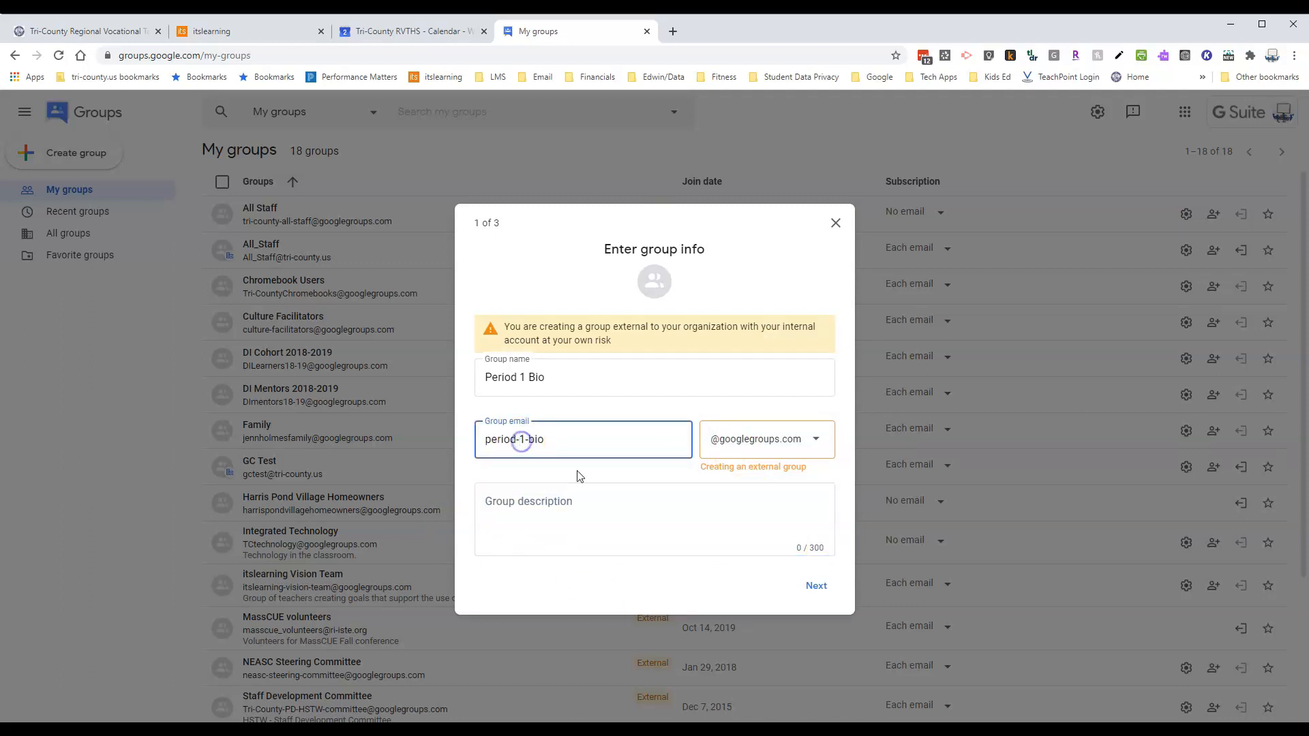
pyautogui.click(531, 441)
pyautogui.click(528, 442)
pyautogui.click(597, 504)
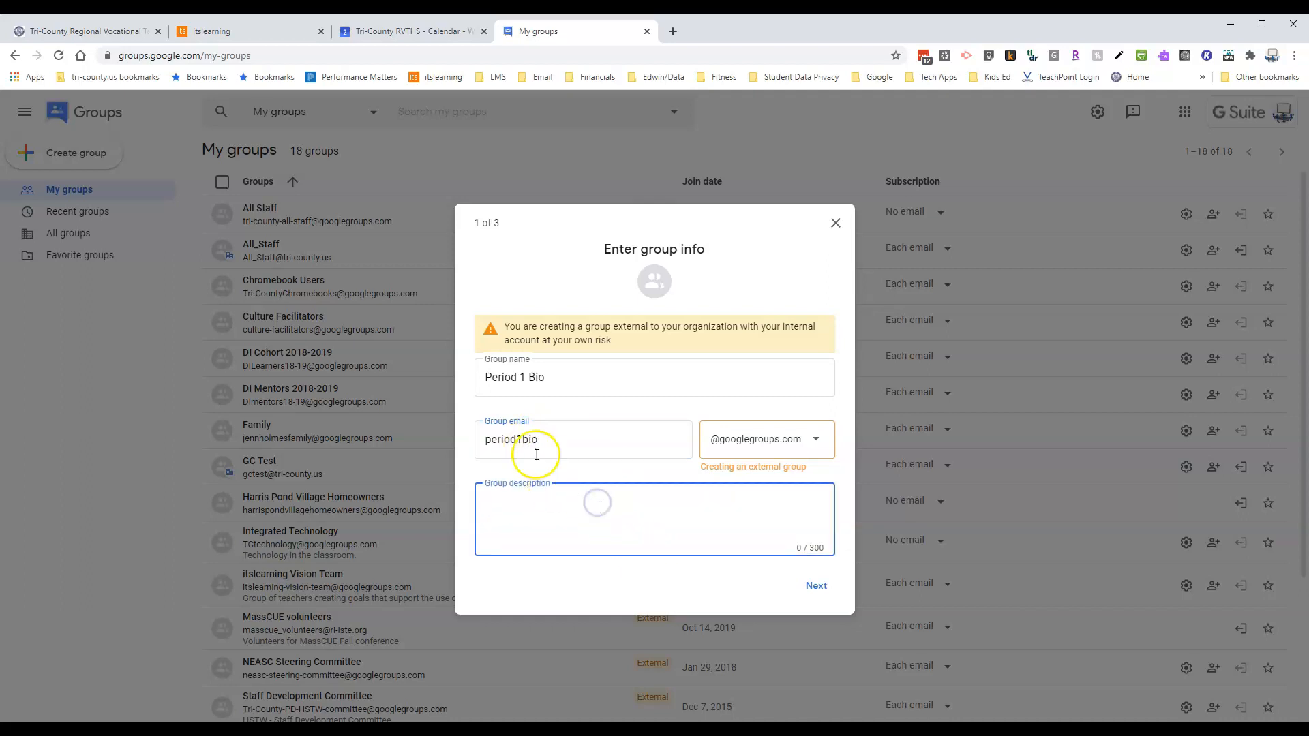
pyautogui.click(842, 590)
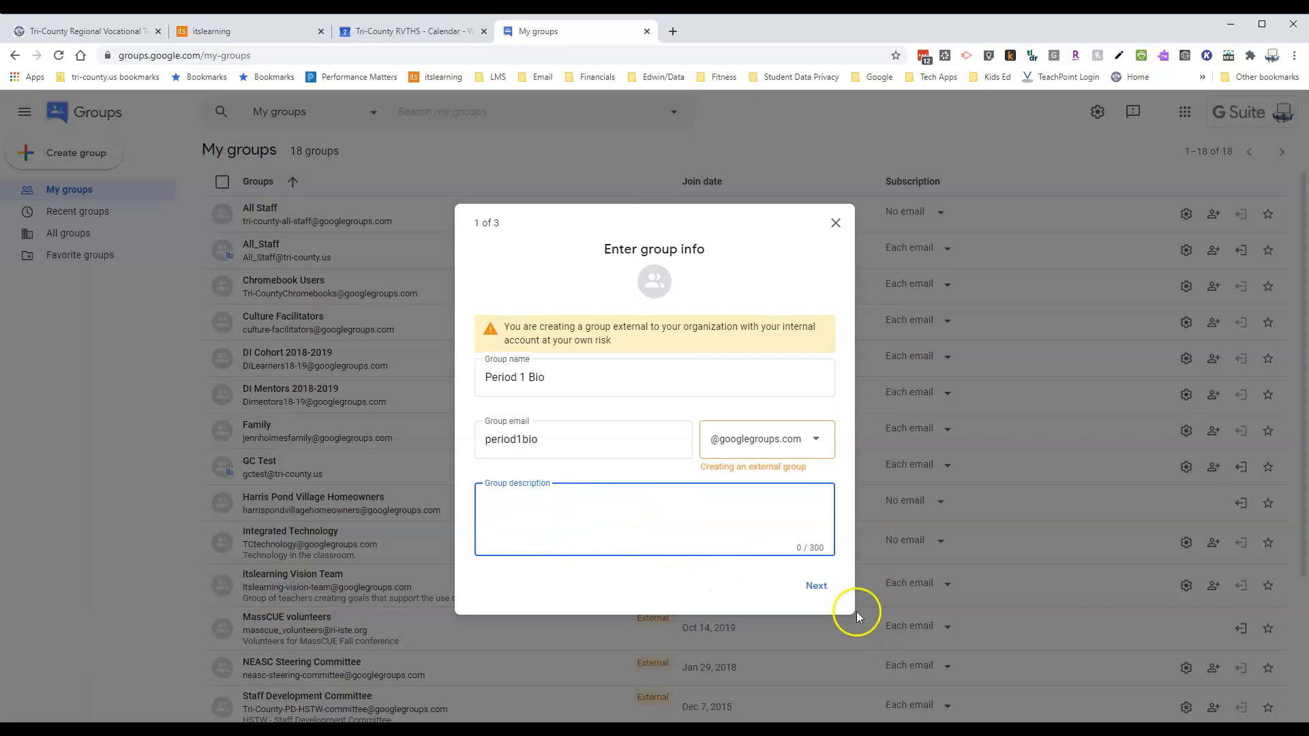
pyautogui.click(814, 585)
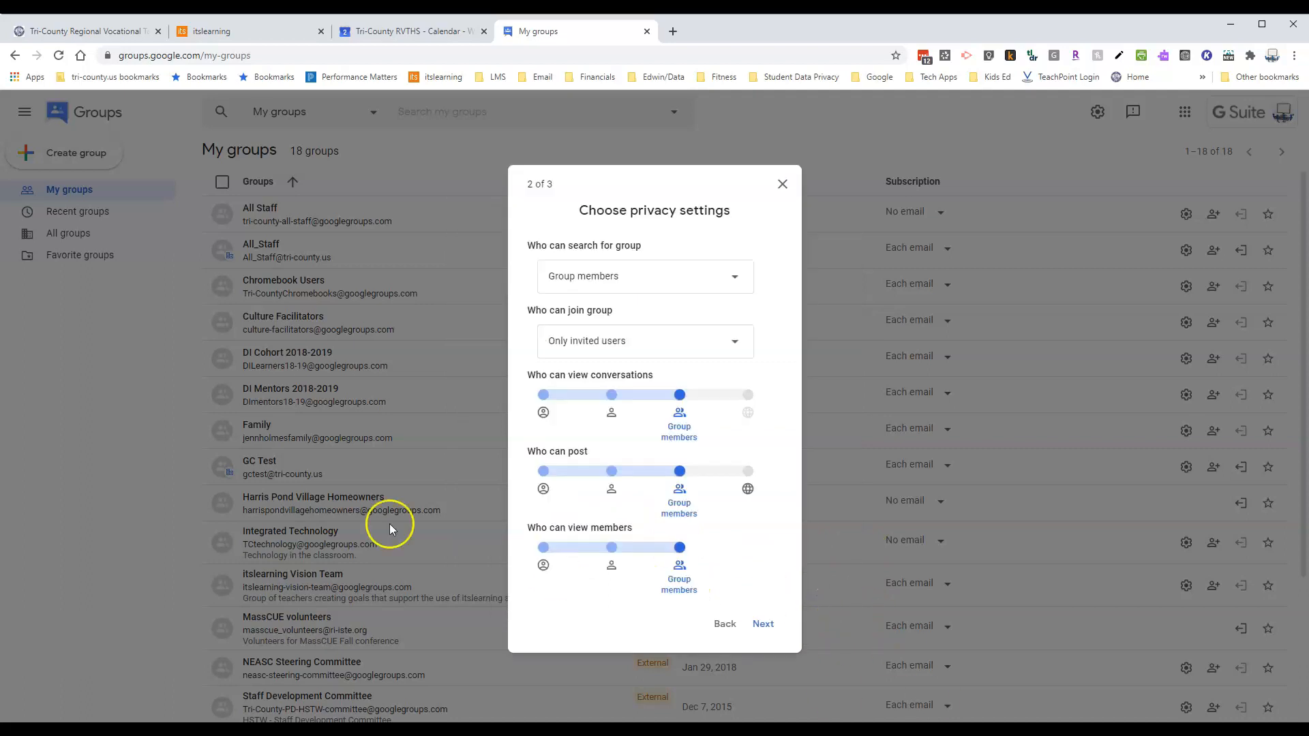
# Step: Allow only invited users to join the group and keep group search limited to group members
pyautogui.click(734, 345)
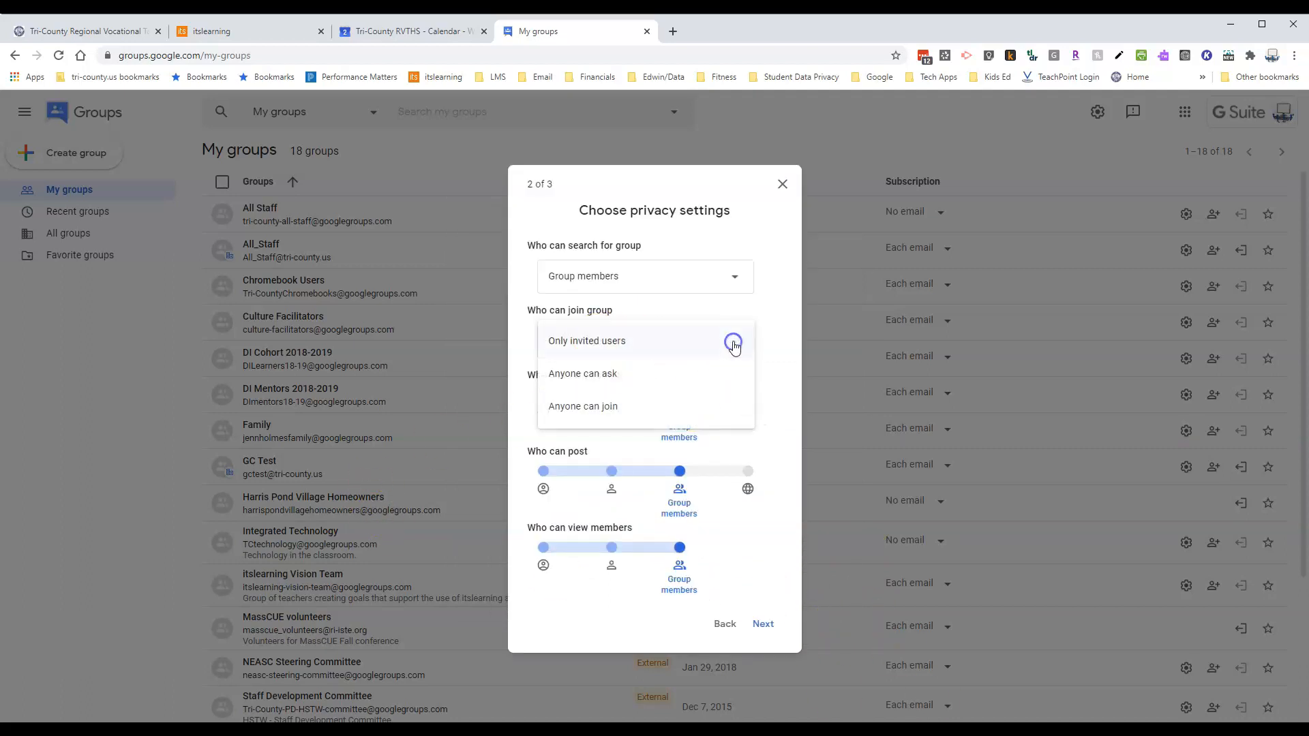
pyautogui.click(604, 344)
pyautogui.click(711, 281)
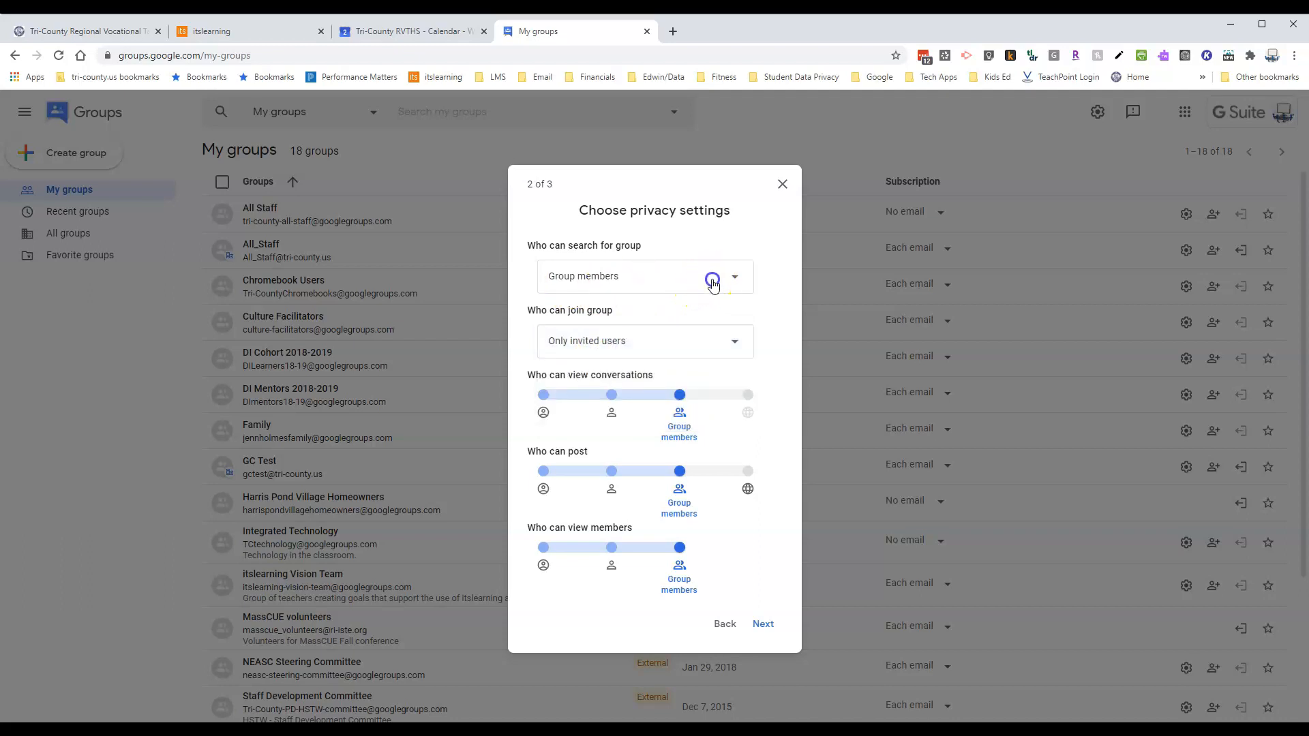
pyautogui.click(713, 285)
# Step: Restrict viewing conversations, posting and viewing members to group owners, and continue to adding members
pyautogui.click(543, 491)
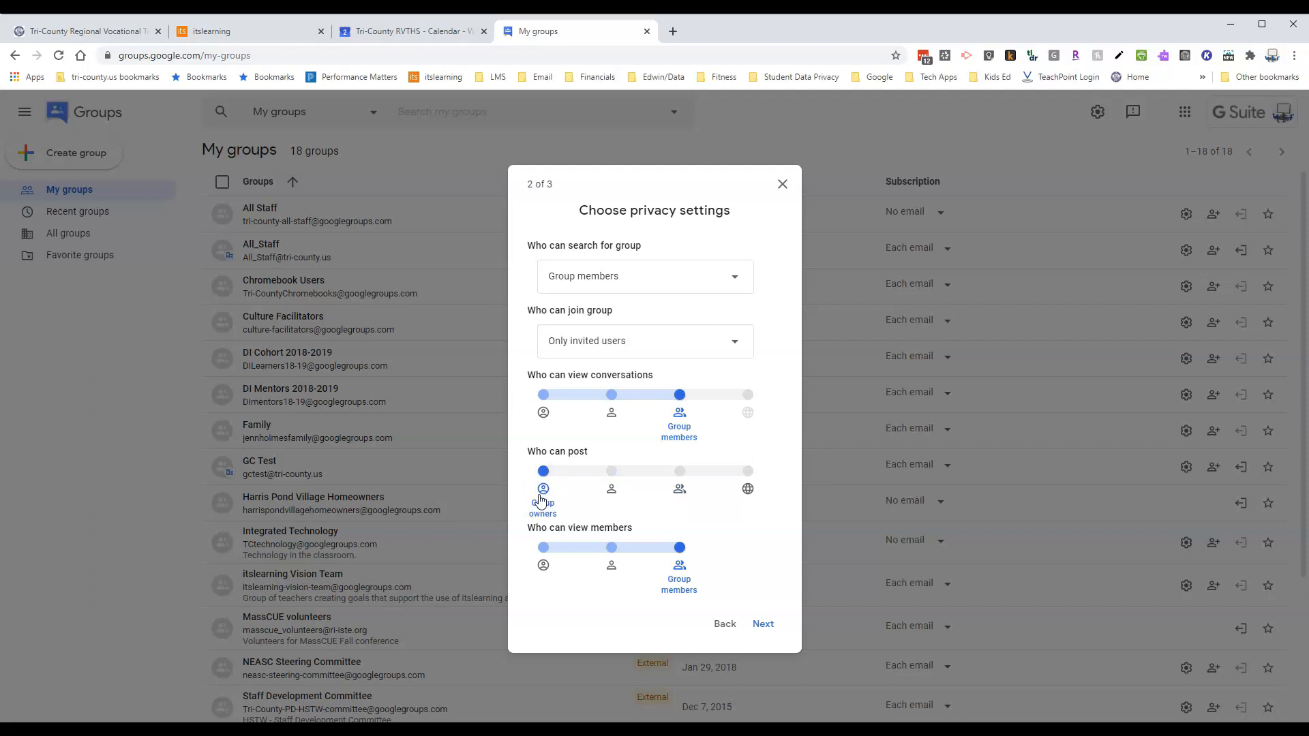
pyautogui.click(543, 412)
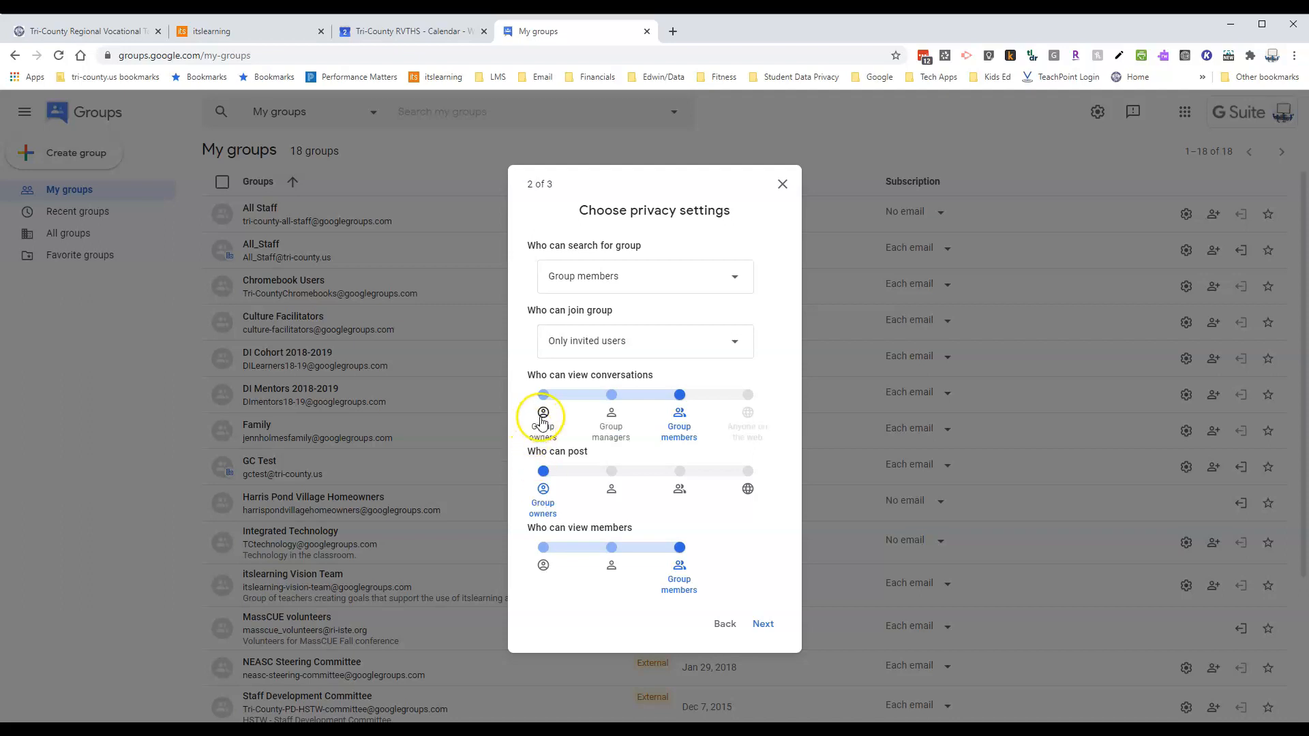
pyautogui.click(545, 570)
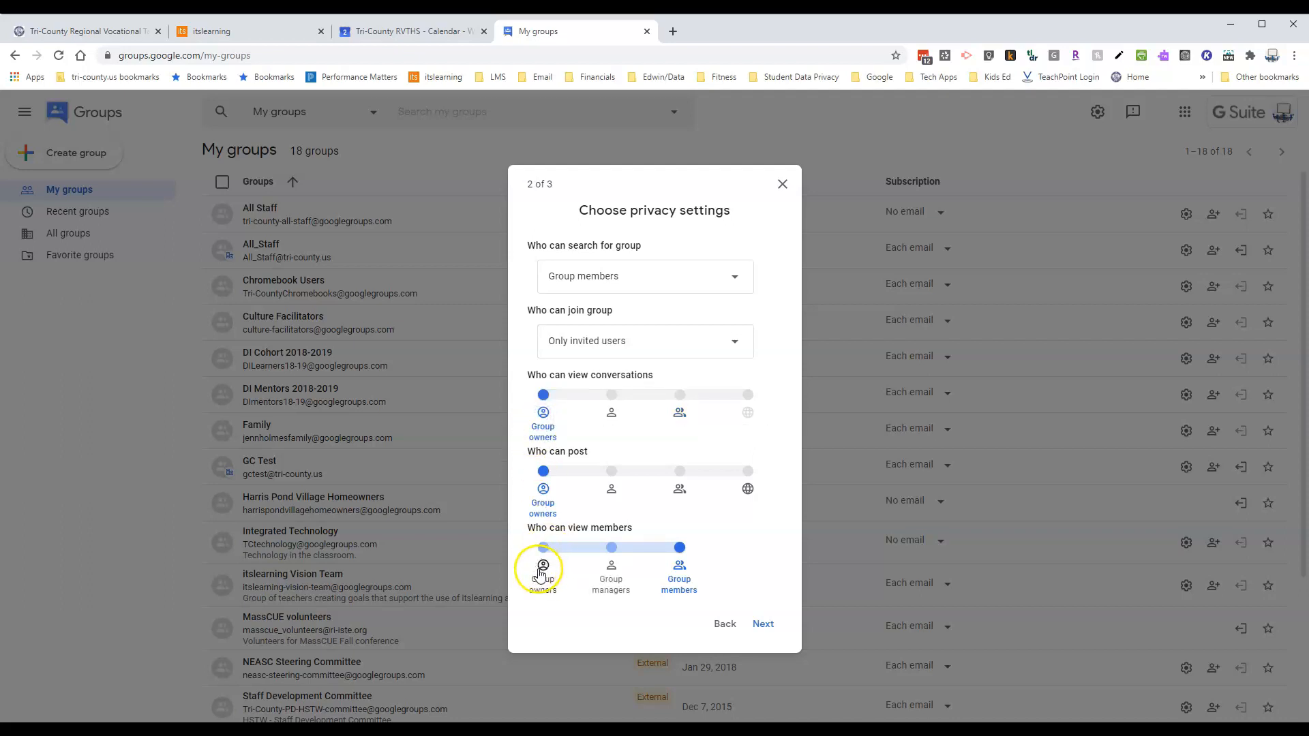
pyautogui.click(542, 571)
pyautogui.click(780, 626)
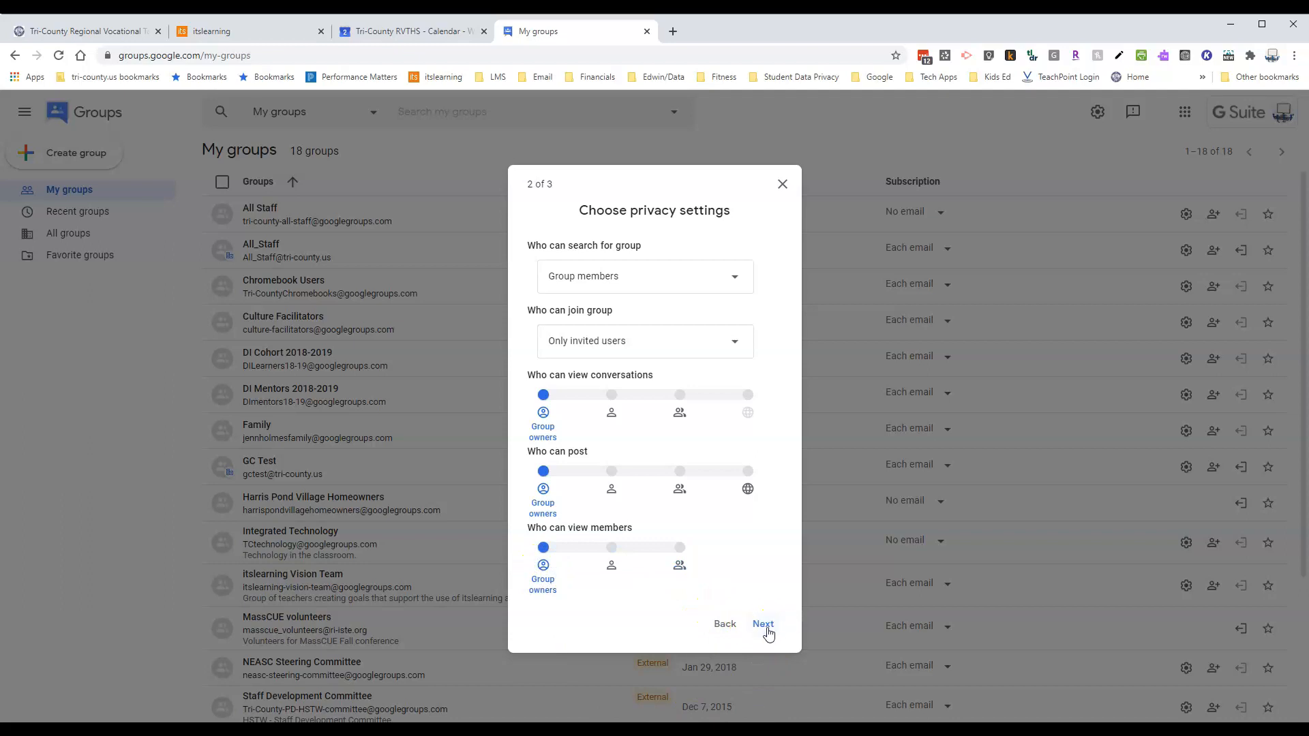
pyautogui.click(767, 627)
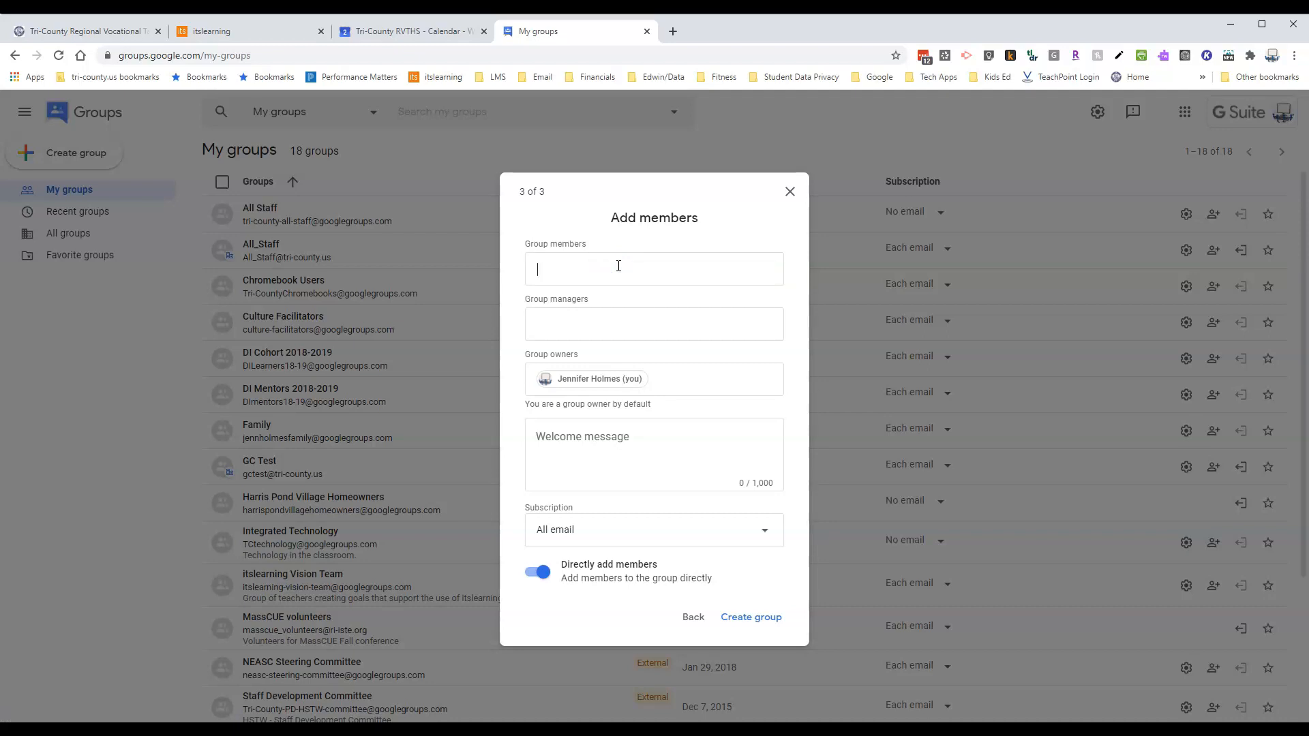
# Step: Set the members' email subscription to None and place the cursor in the empty group members field
pyautogui.click(617, 266)
pyautogui.click(761, 538)
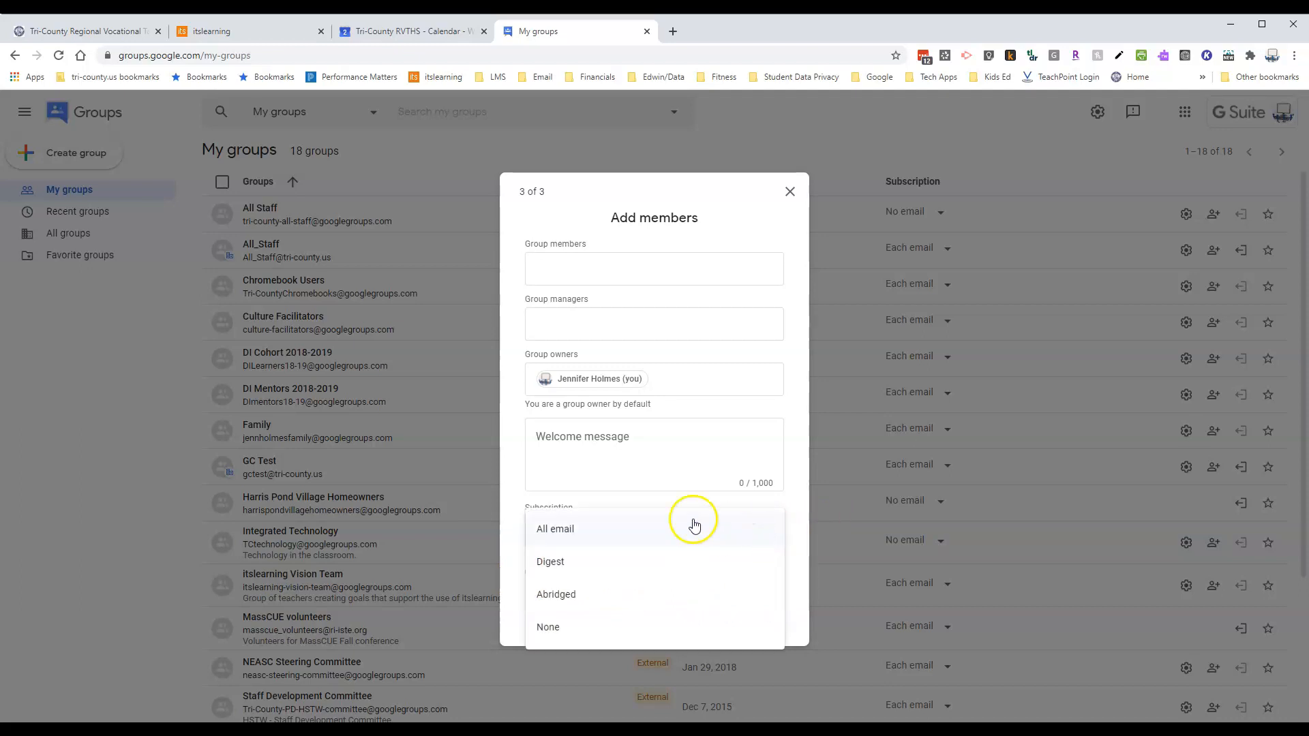
pyautogui.click(551, 626)
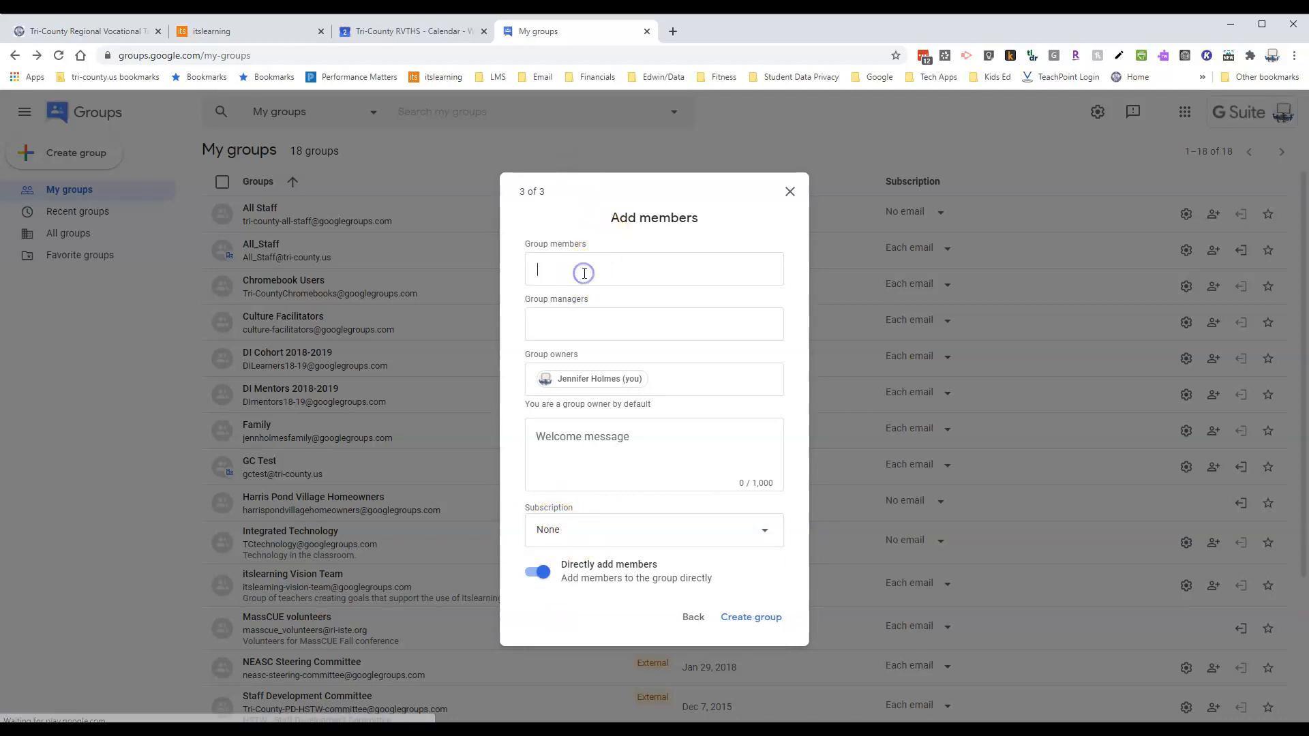
pyautogui.click(556, 262)
pyautogui.click(545, 260)
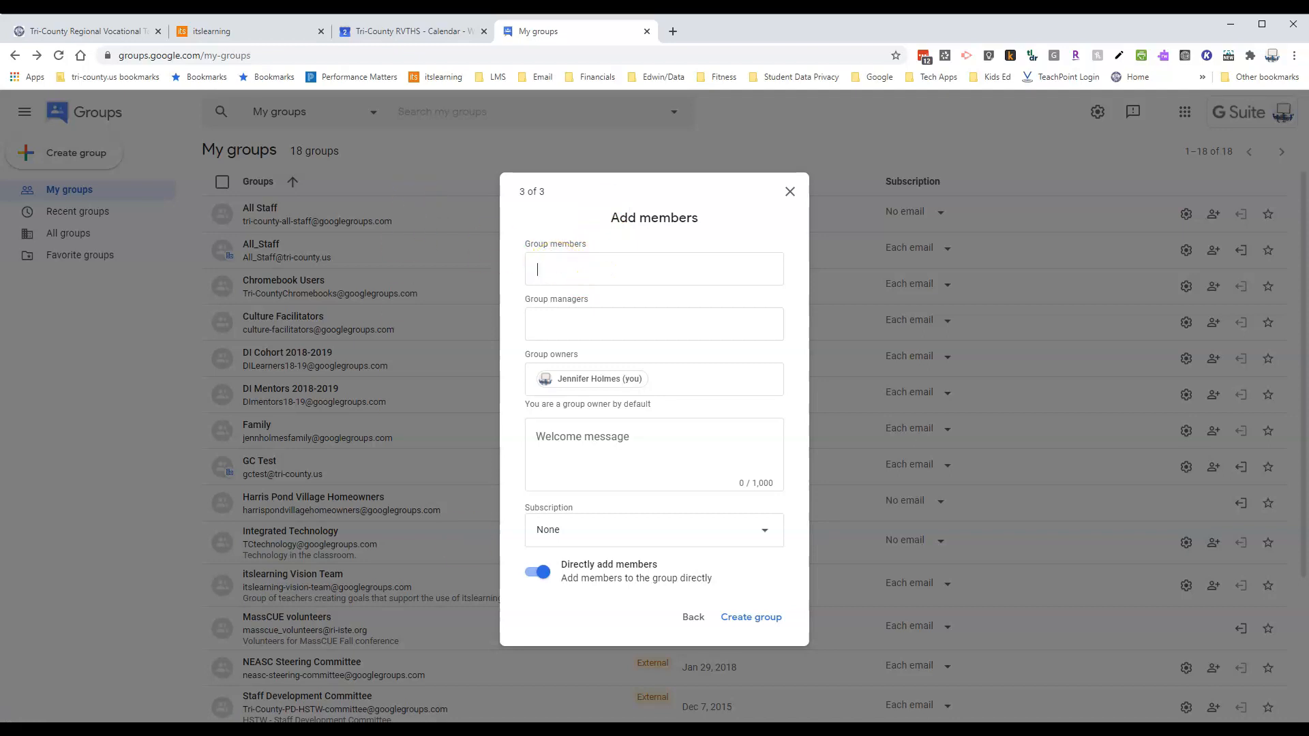
# Step: Switch to the Student ID address Template in Excel, paste the student IDs into Group 4 from M3, and copy the addresses in O3:O26
pyautogui.hotkey('alt', 'Tab')
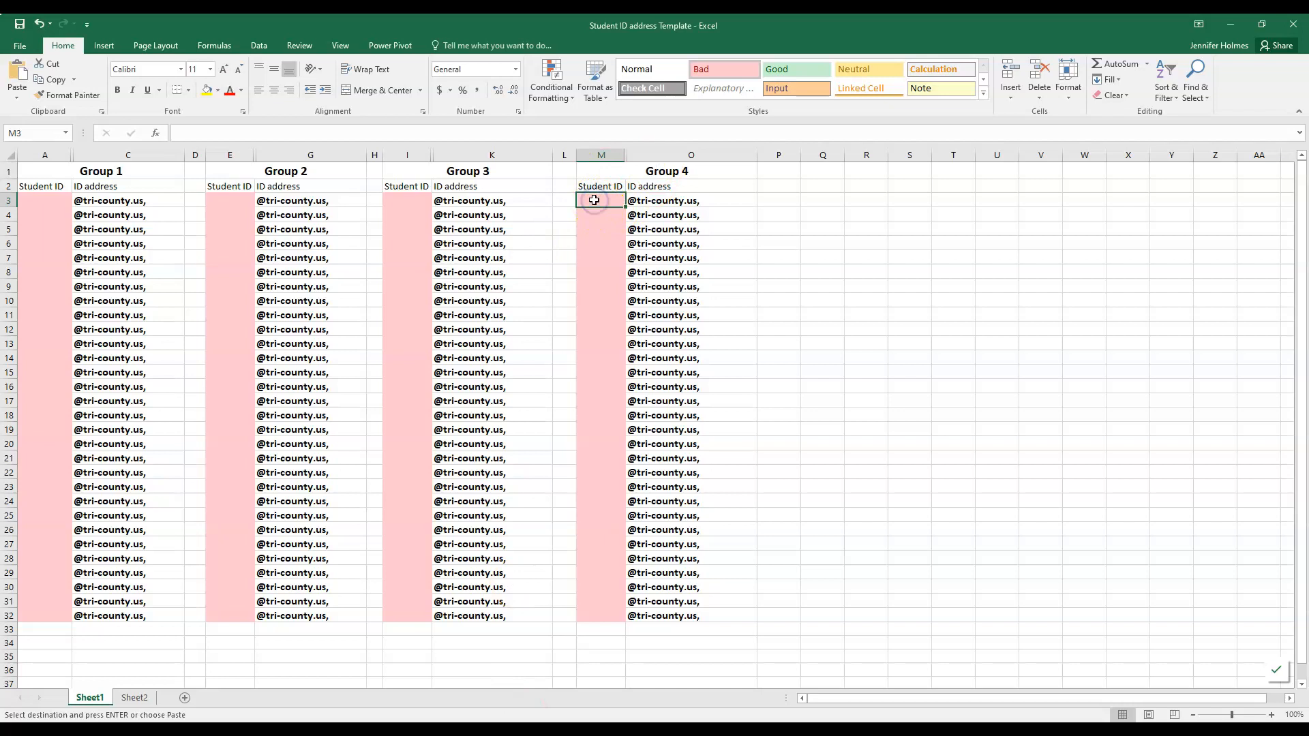
pyautogui.hotkey('ctrl', 'v')
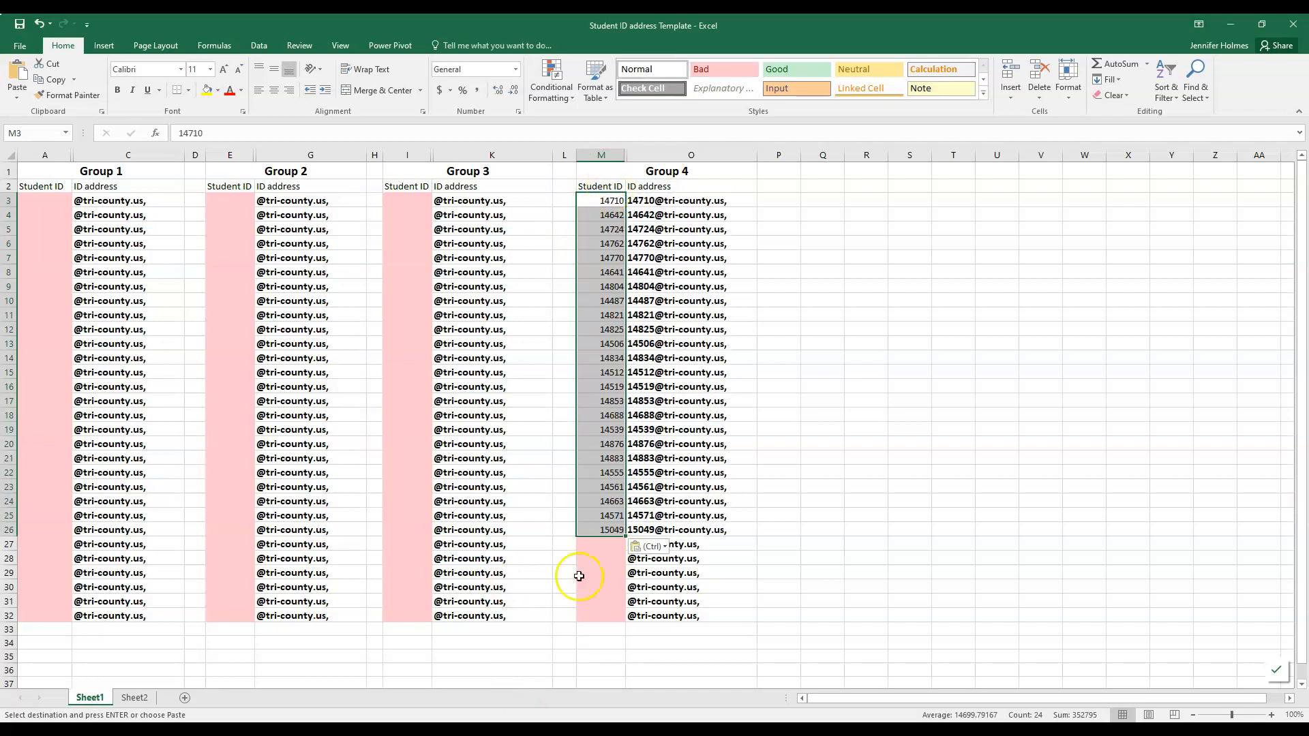
pyautogui.click(641, 202)
pyautogui.moveTo(640, 215); pyautogui.dragTo(659, 527)
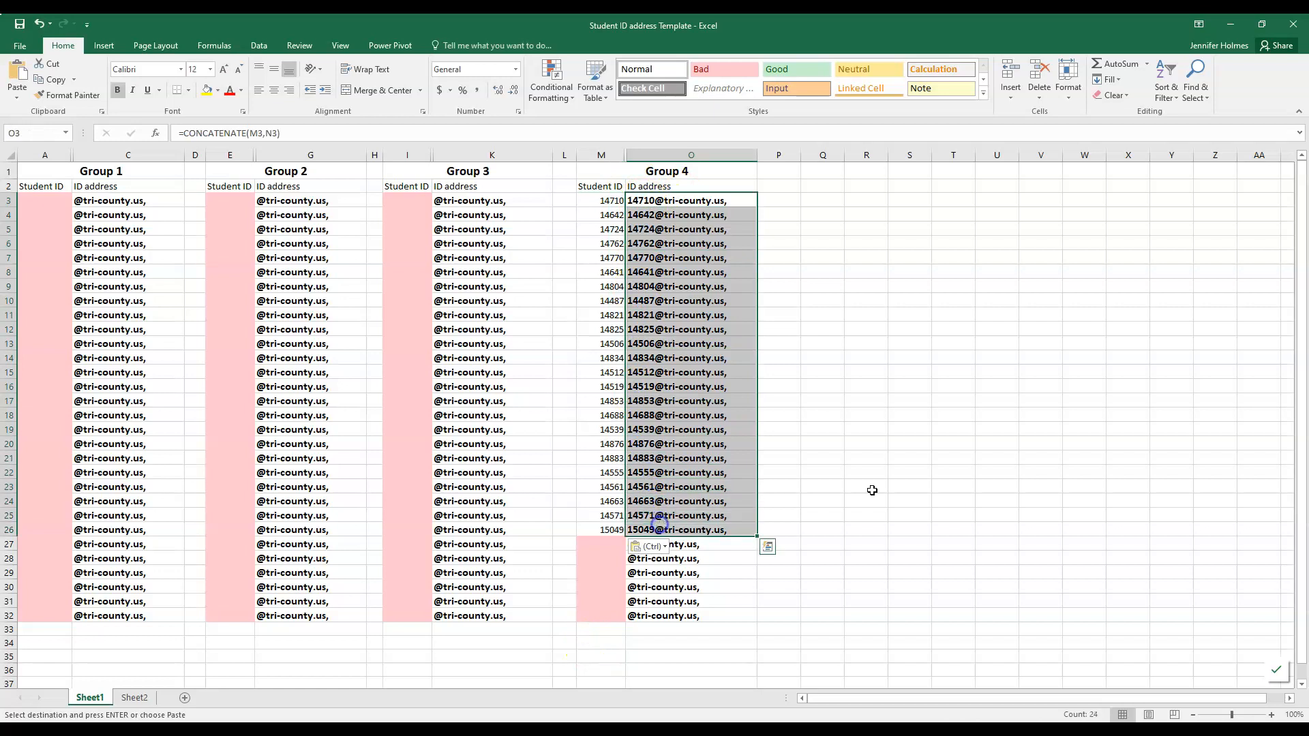
pyautogui.hotkey('ctrl', 'c')
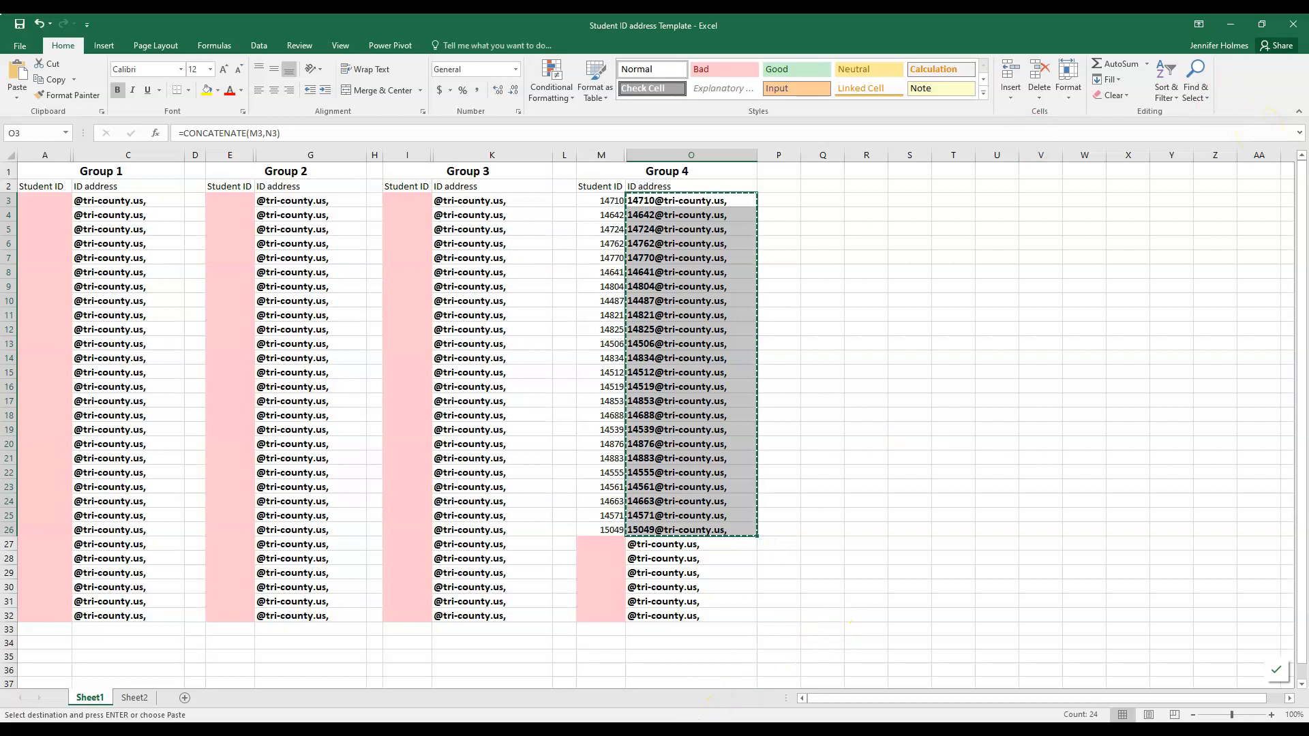
# Step: Return to Google Groups in Chrome, paste the copied student addresses as group members, and try to create the group
pyautogui.moveTo(652, 730)
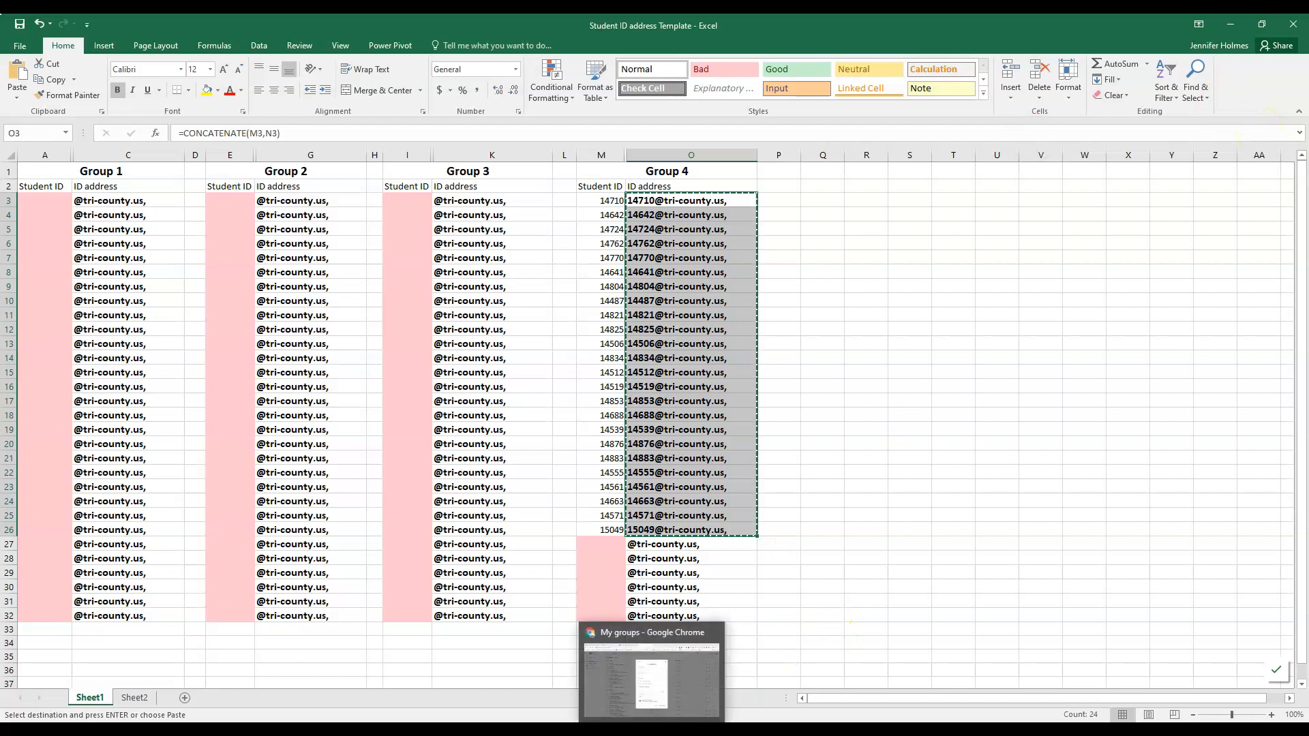
pyautogui.click(650, 675)
pyautogui.click(570, 269)
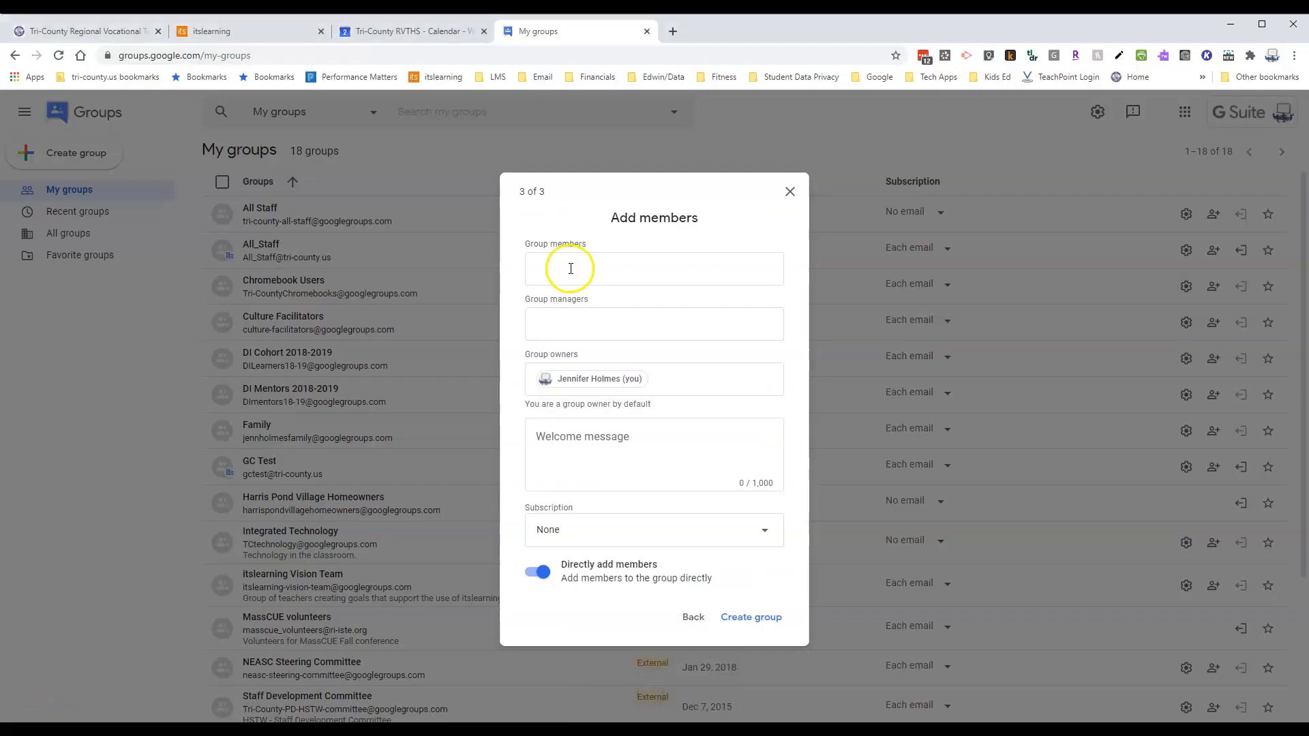
pyautogui.hotkey('ctrl', 'v')
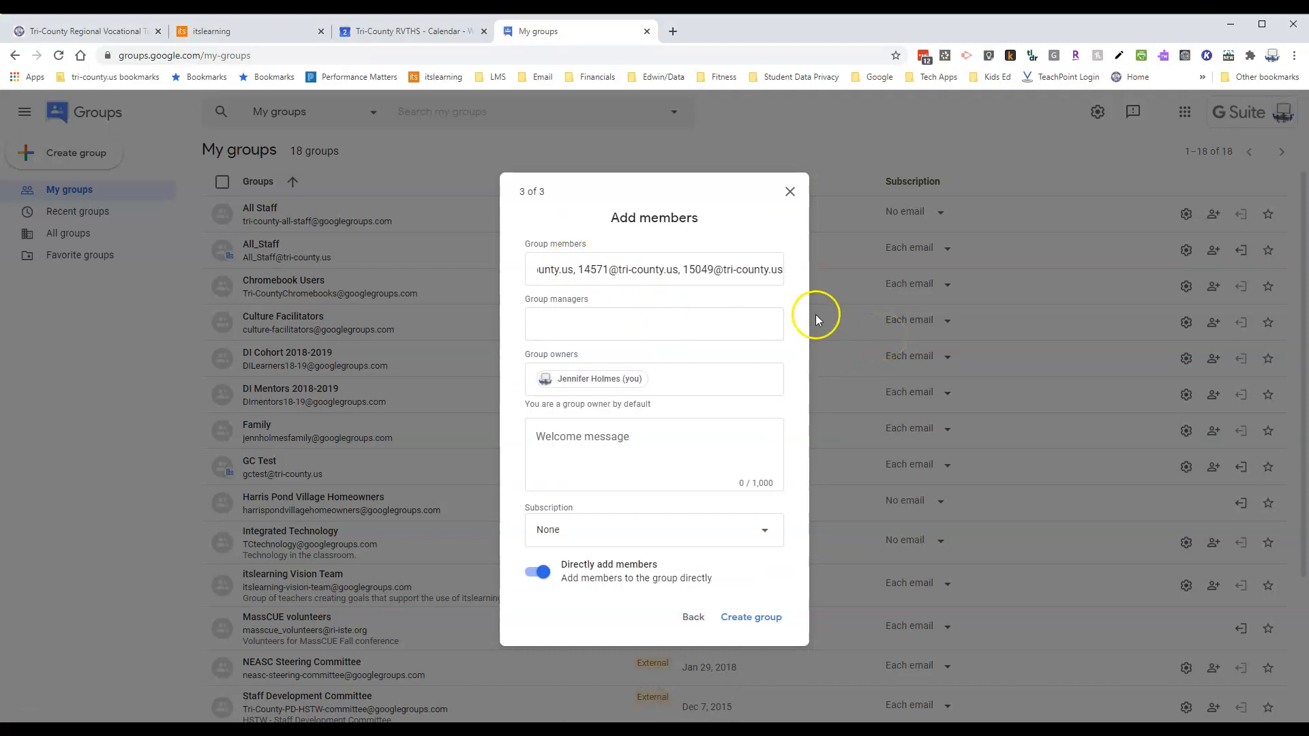
pyautogui.click(758, 624)
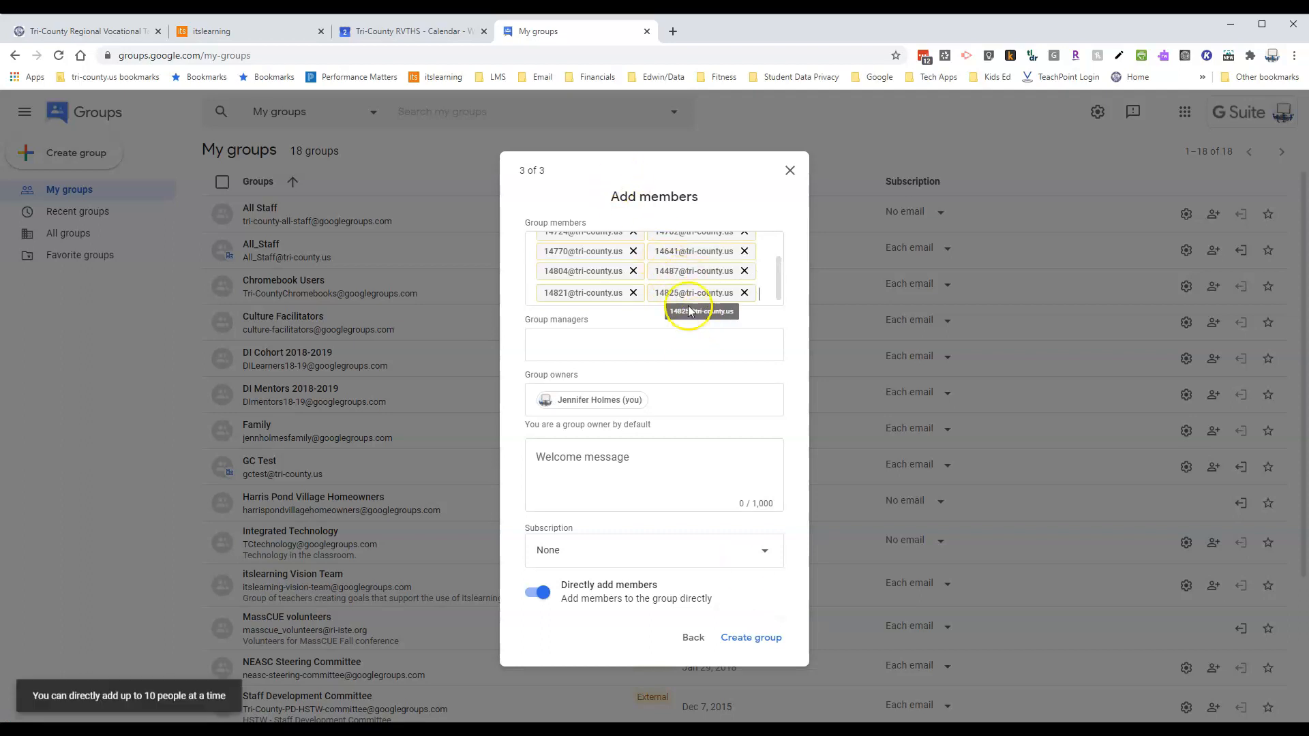
# Step: Review the remaining student addresses in the group members field and create the group, completing the captcha check
pyautogui.scroll(2, 686, 295)
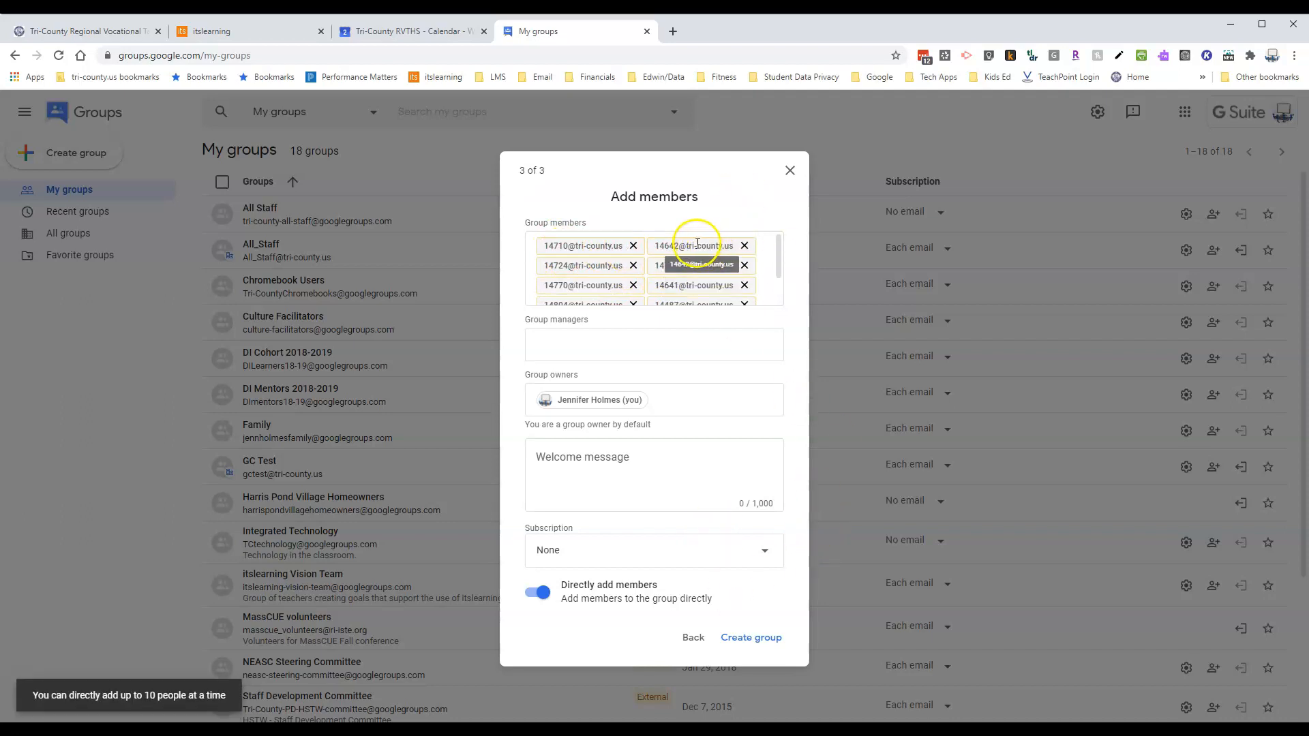
pyautogui.scroll(-2, 674, 279)
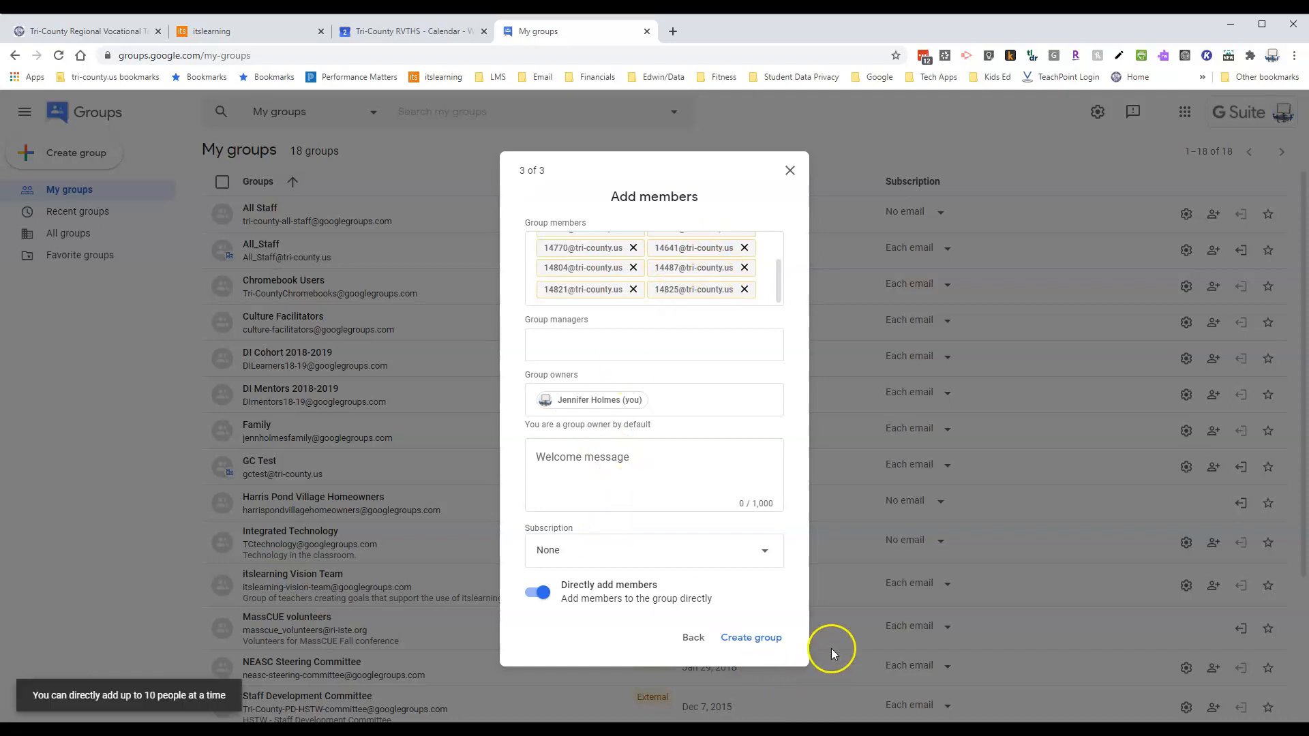
pyautogui.click(746, 638)
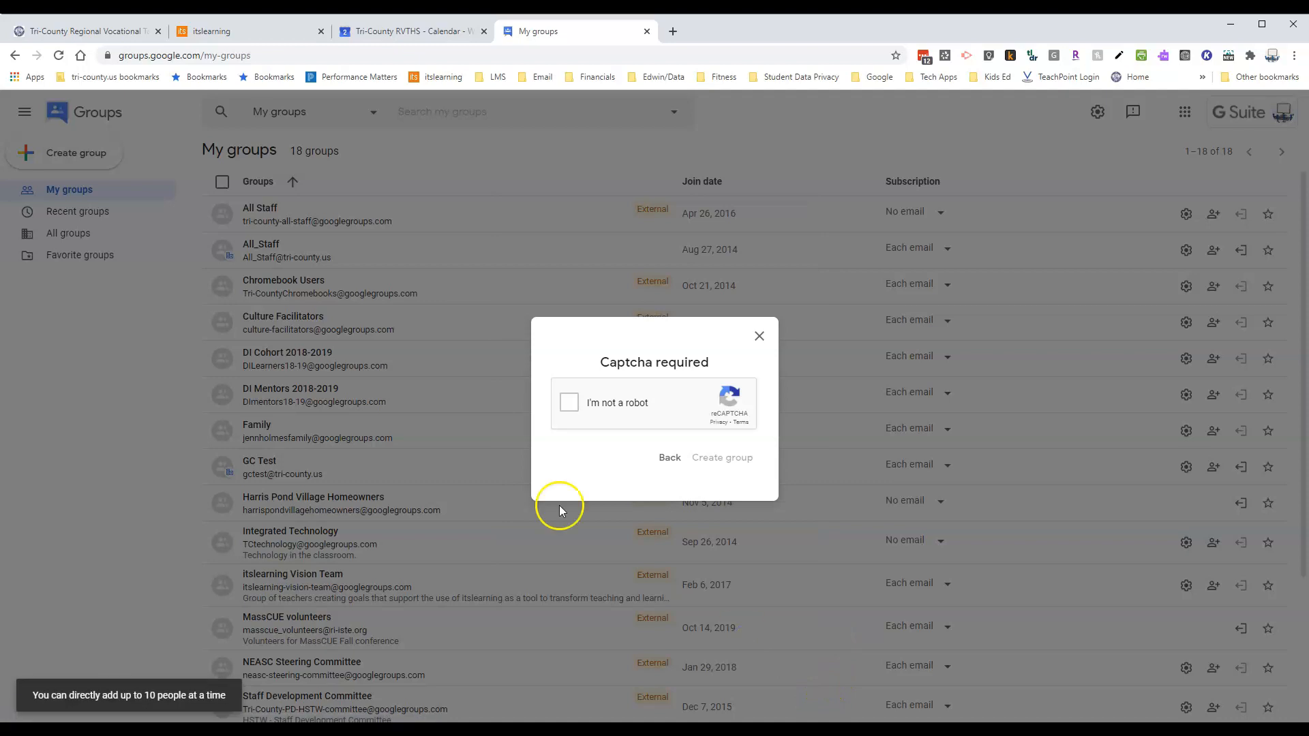
pyautogui.click(574, 402)
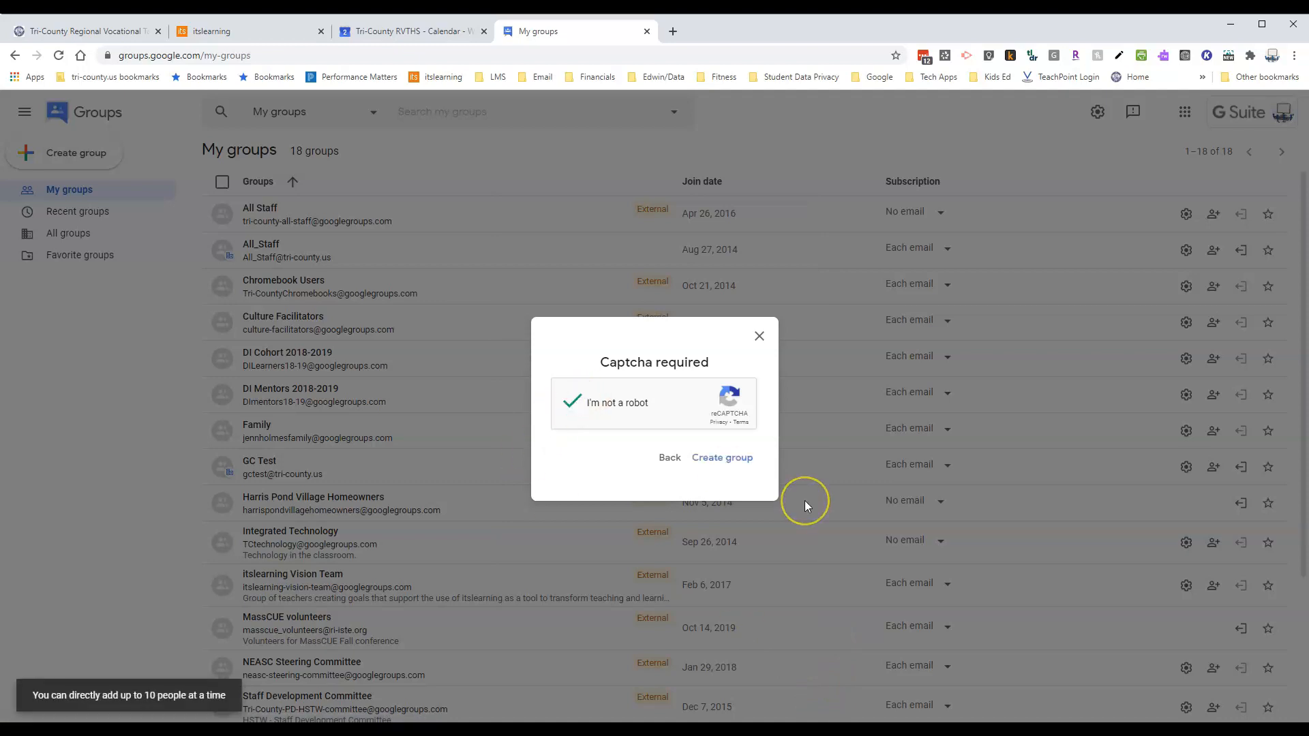
pyautogui.click(721, 459)
pyautogui.click(731, 461)
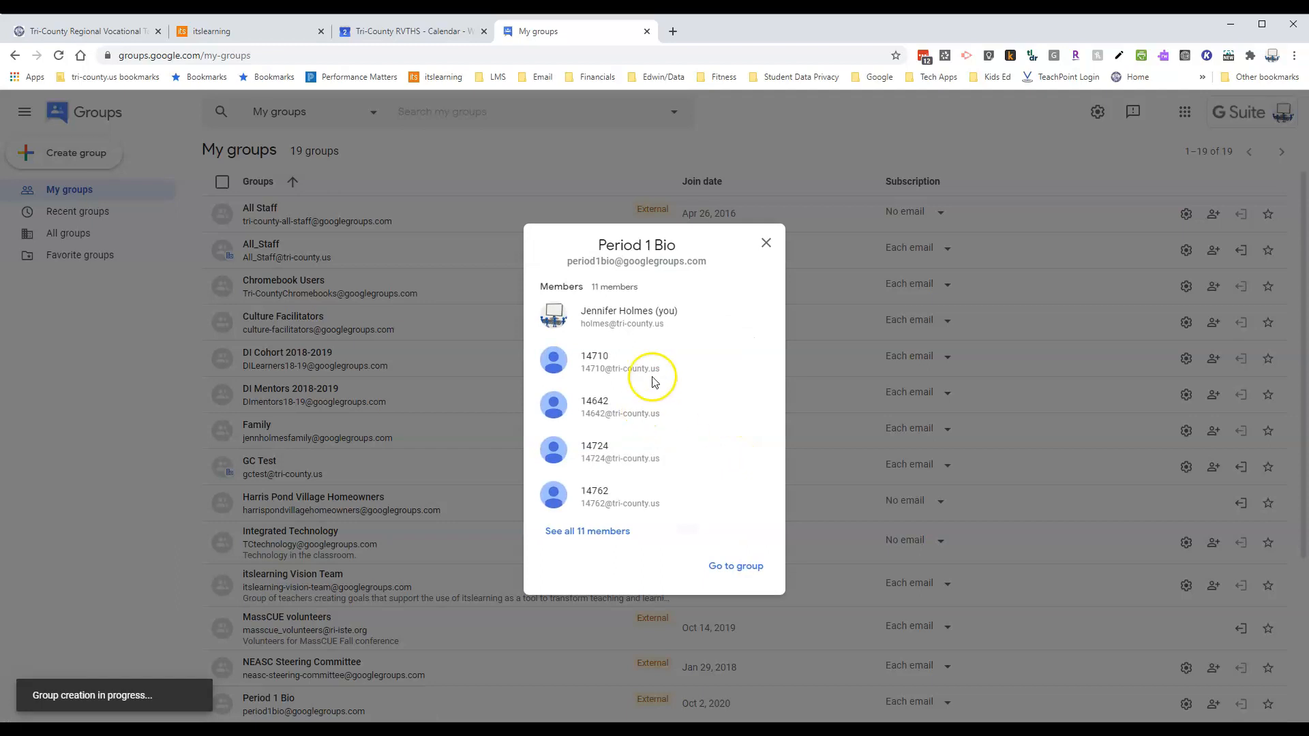
# Step: View all members of the new Period 1 Bio group, and highlight the group's email address on its About page
pyautogui.click(596, 536)
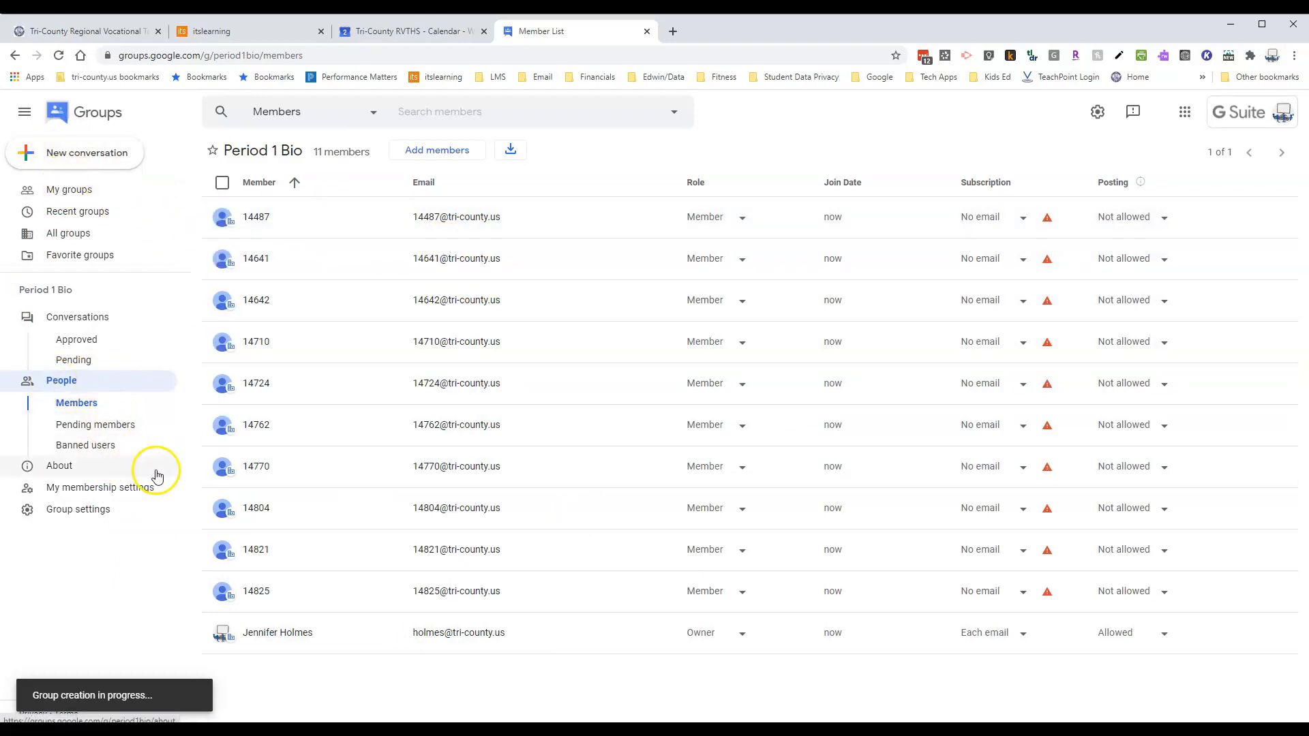
pyautogui.click(60, 466)
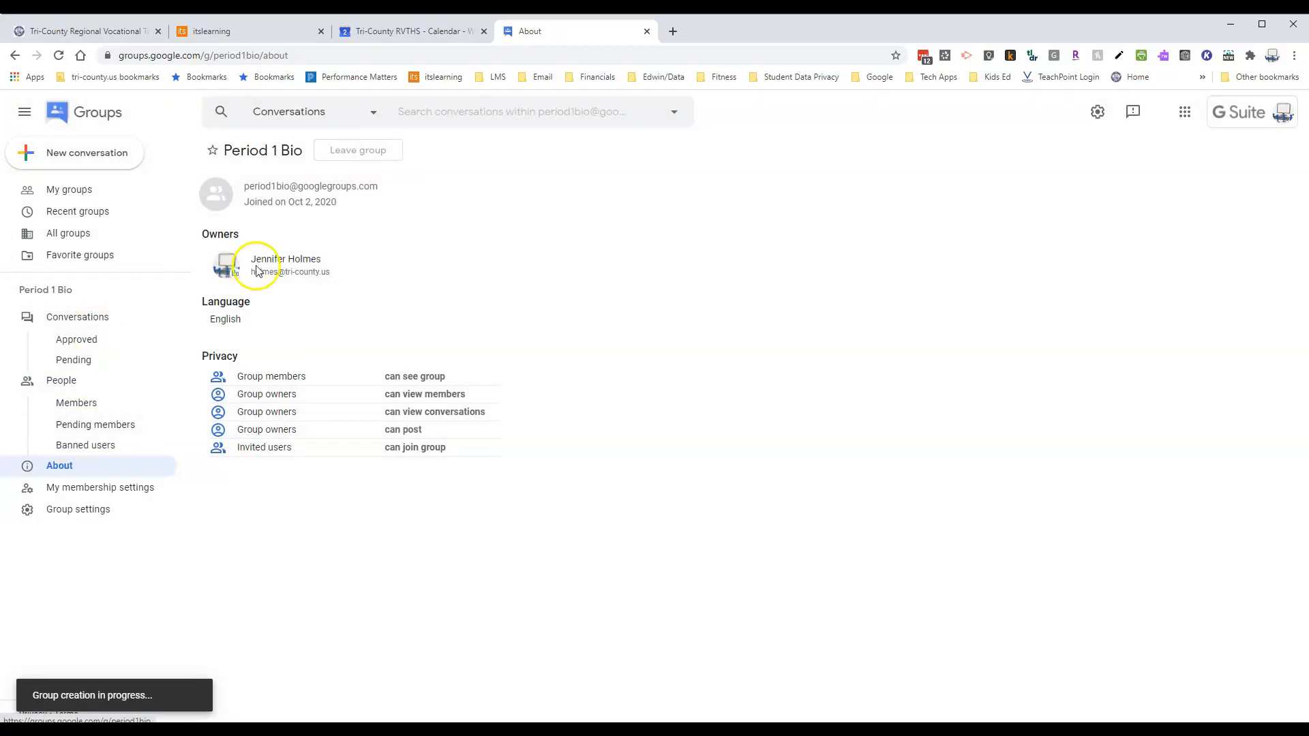
pyautogui.moveTo(384, 187); pyautogui.dragTo(240, 193)
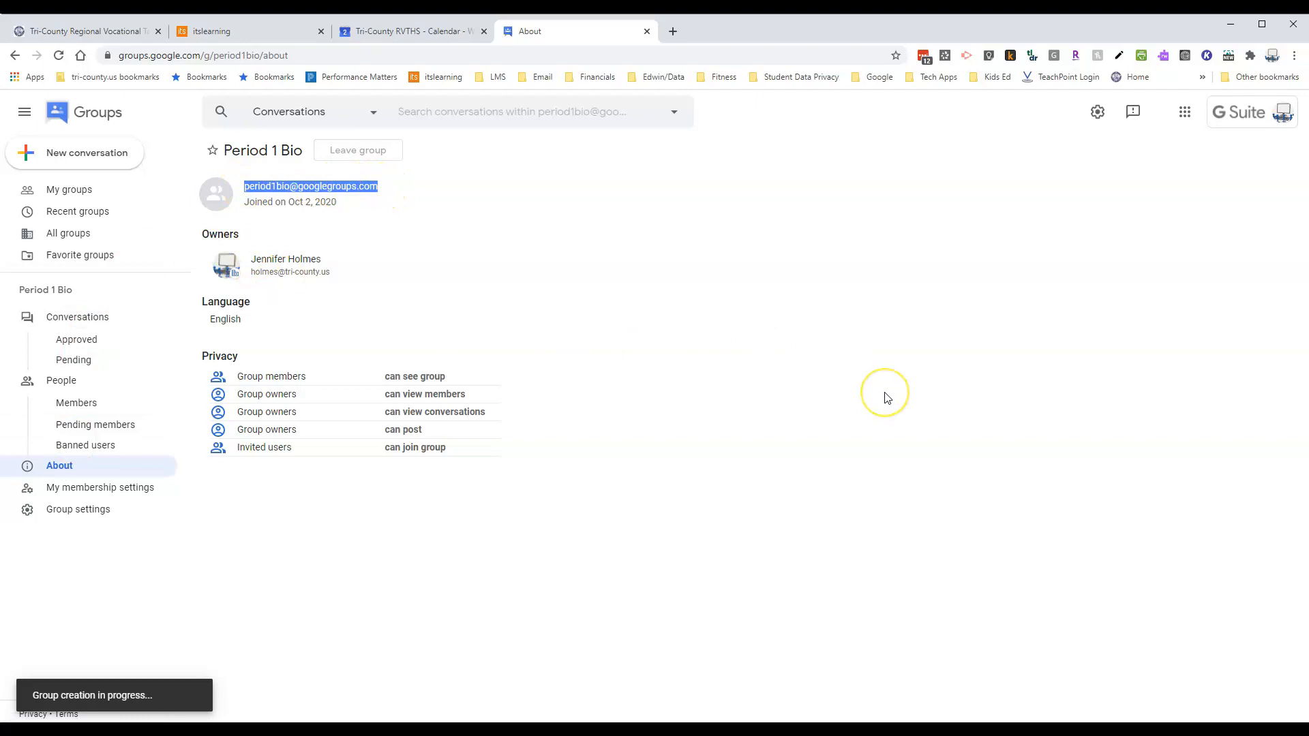